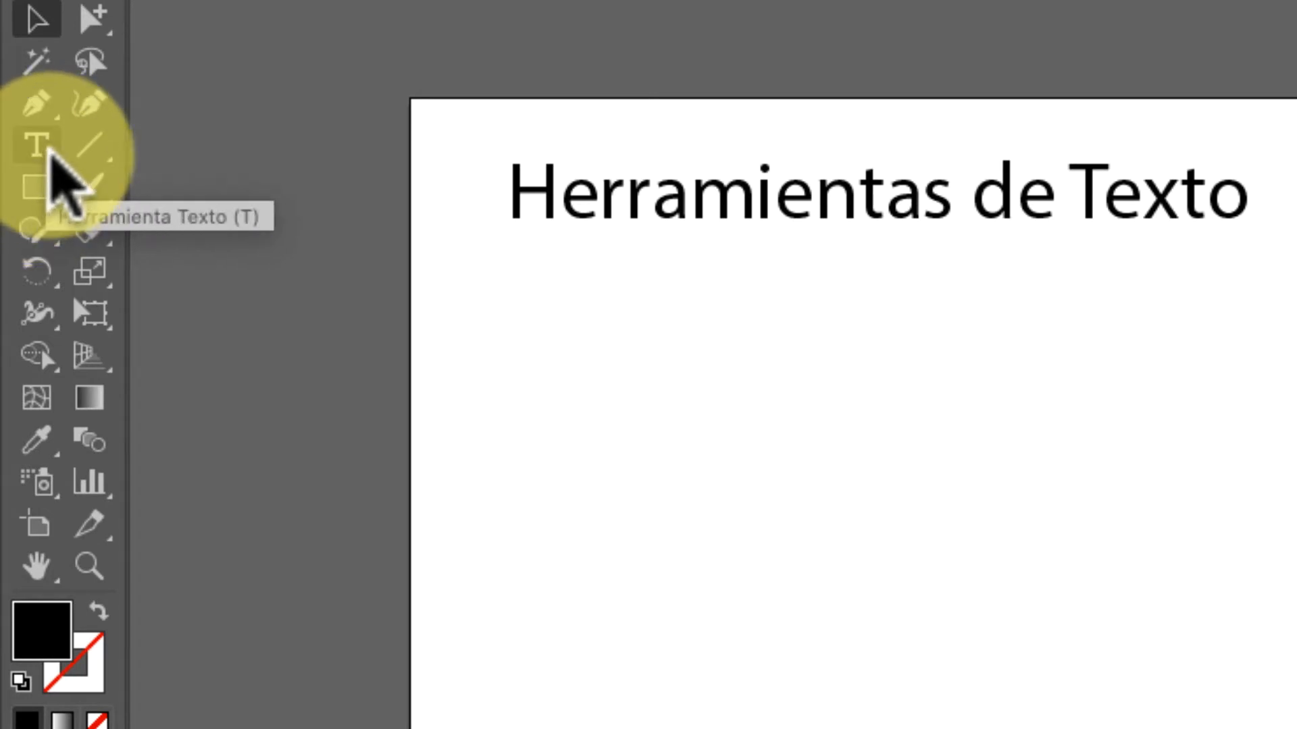
Create a rectangular area text frame with placeholder text below the heading "Herramientas de Texto" using the Type tool
{"action": "left_click", "coordinate": [51, 154]}
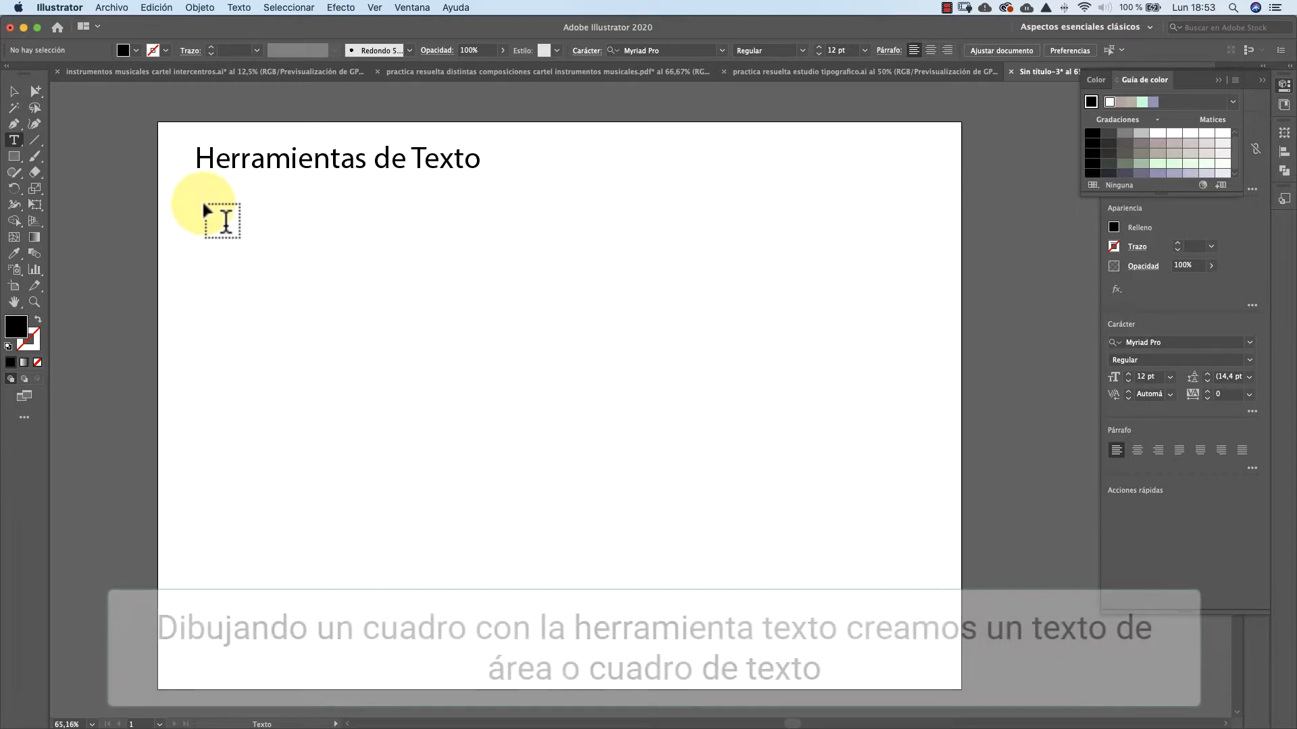
{"action": "left_click_drag", "start_coordinate": [198, 204], "coordinate": [473, 403]}
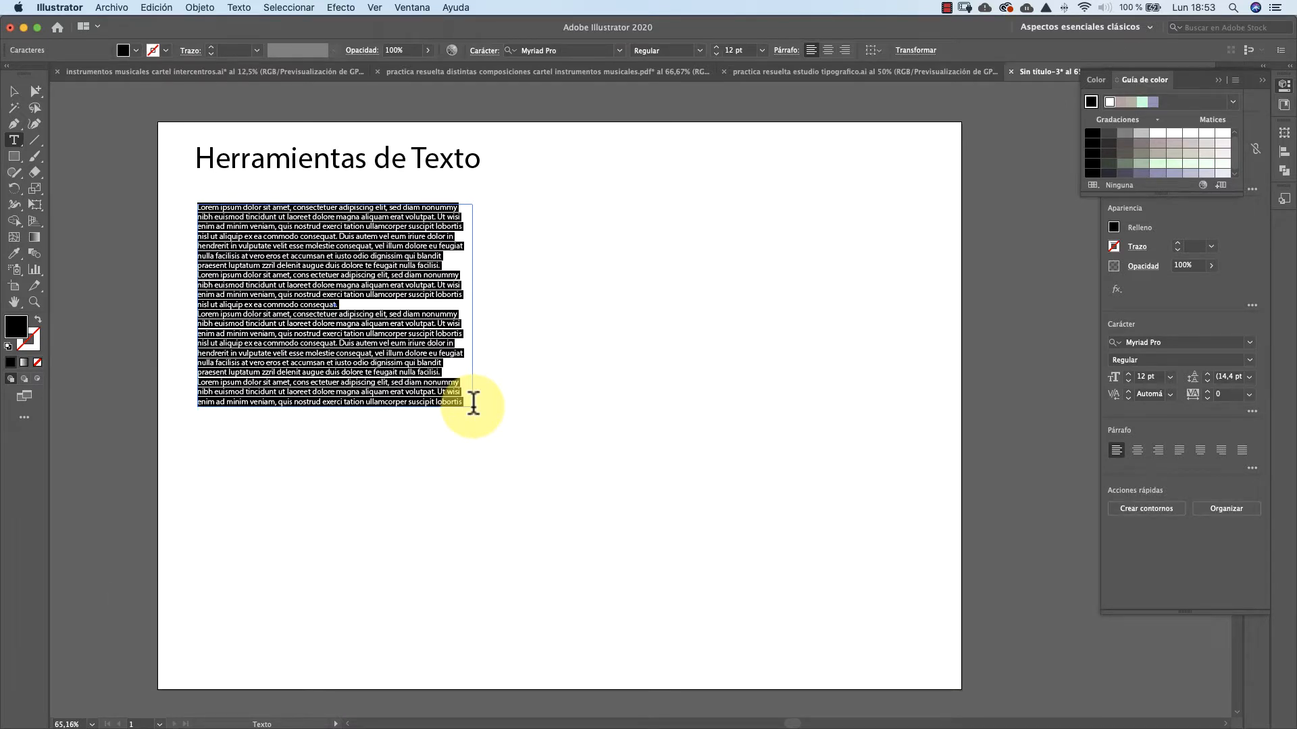
{"action": "key", "text": "Escape"}
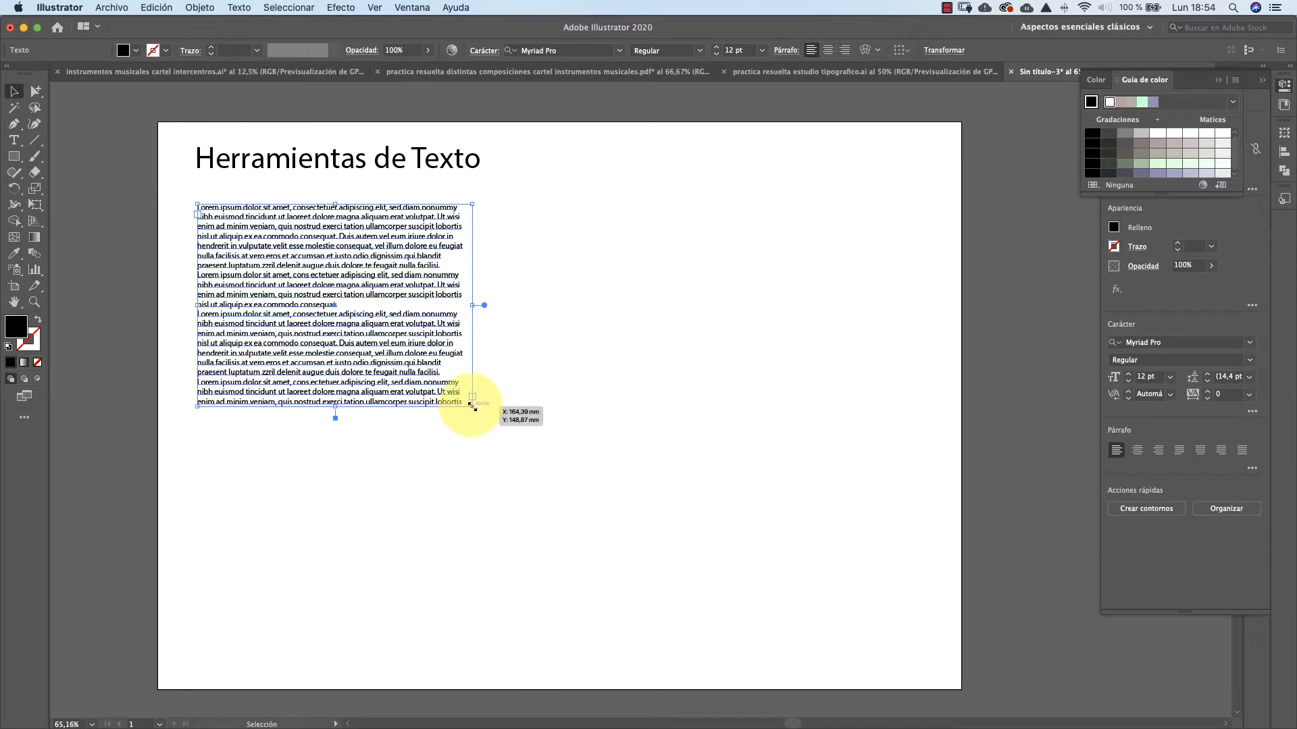
Make the area text frame wider and shorter, then extend its lower edge until all the placeholder text fits
{"action": "left_click_drag", "start_coordinate": [471, 405], "coordinate": [617, 292]}
{"action": "left_click", "coordinate": [559, 354]}
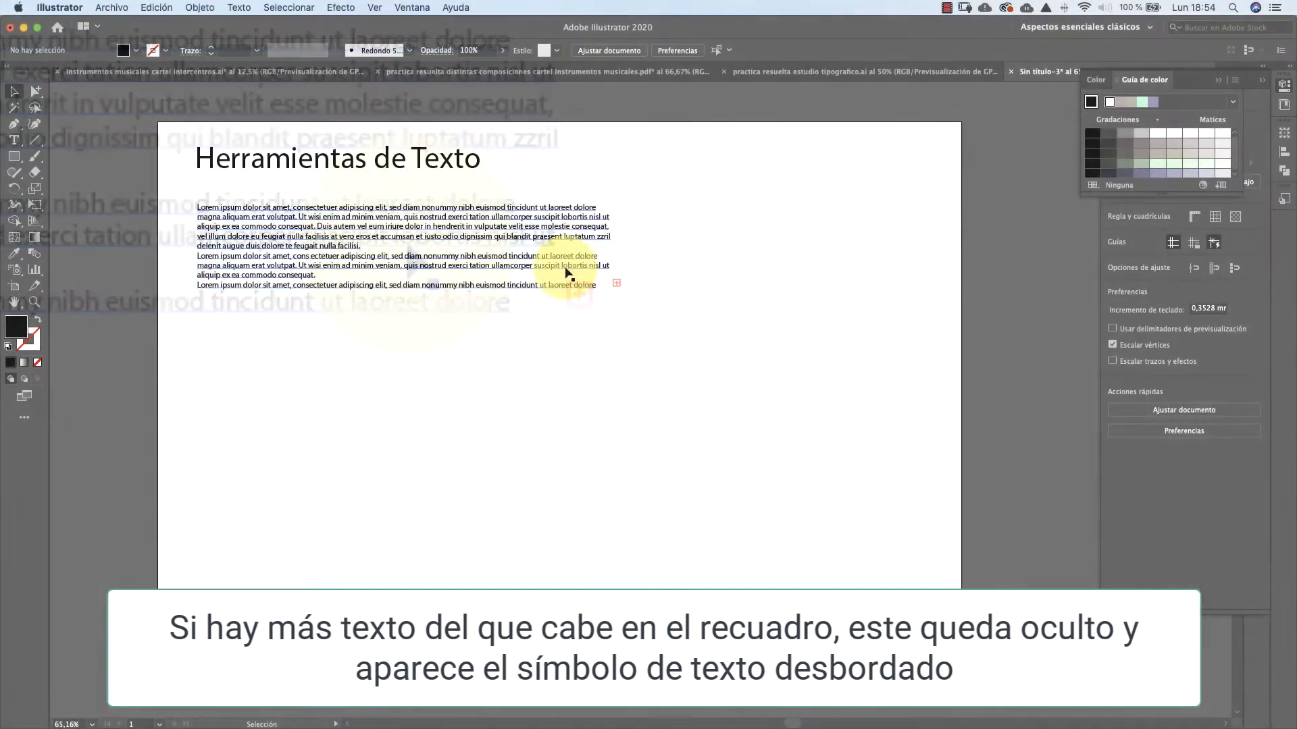
{"action": "left_click", "coordinate": [561, 267]}
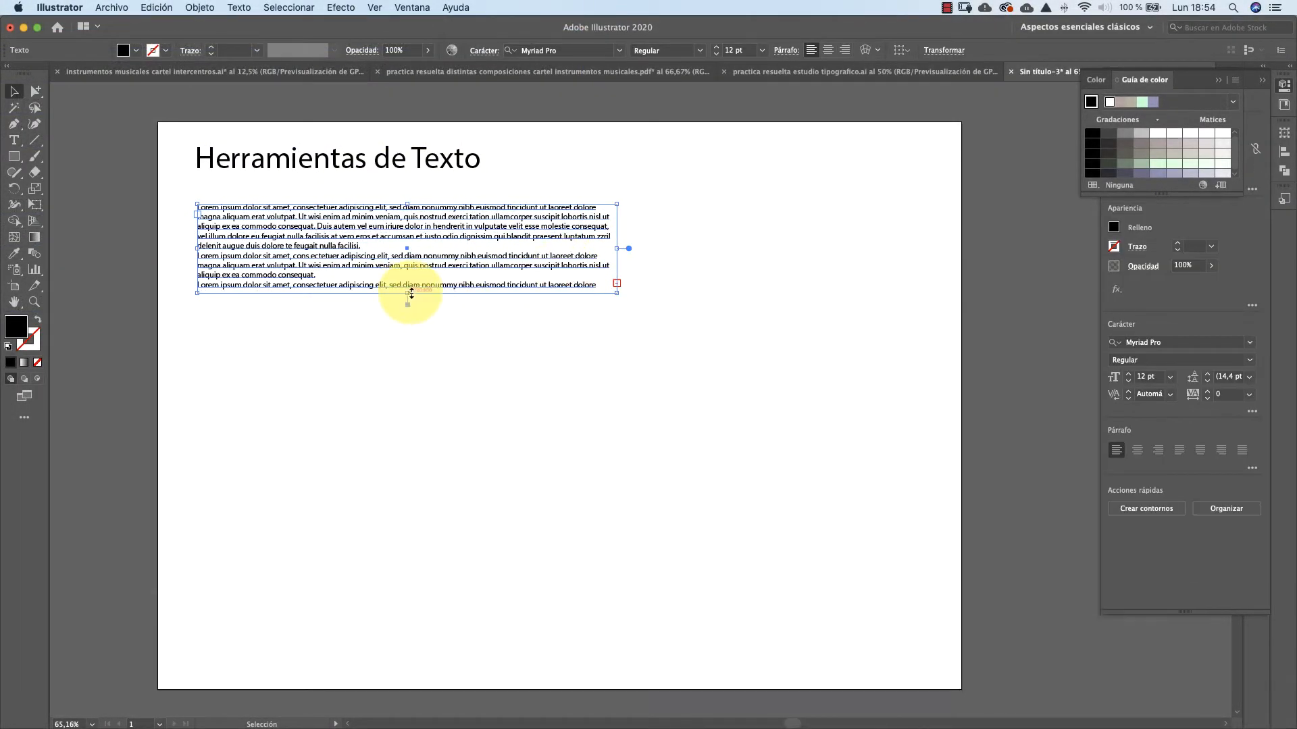
{"action": "left_click_drag", "start_coordinate": [411, 293], "coordinate": [401, 364]}
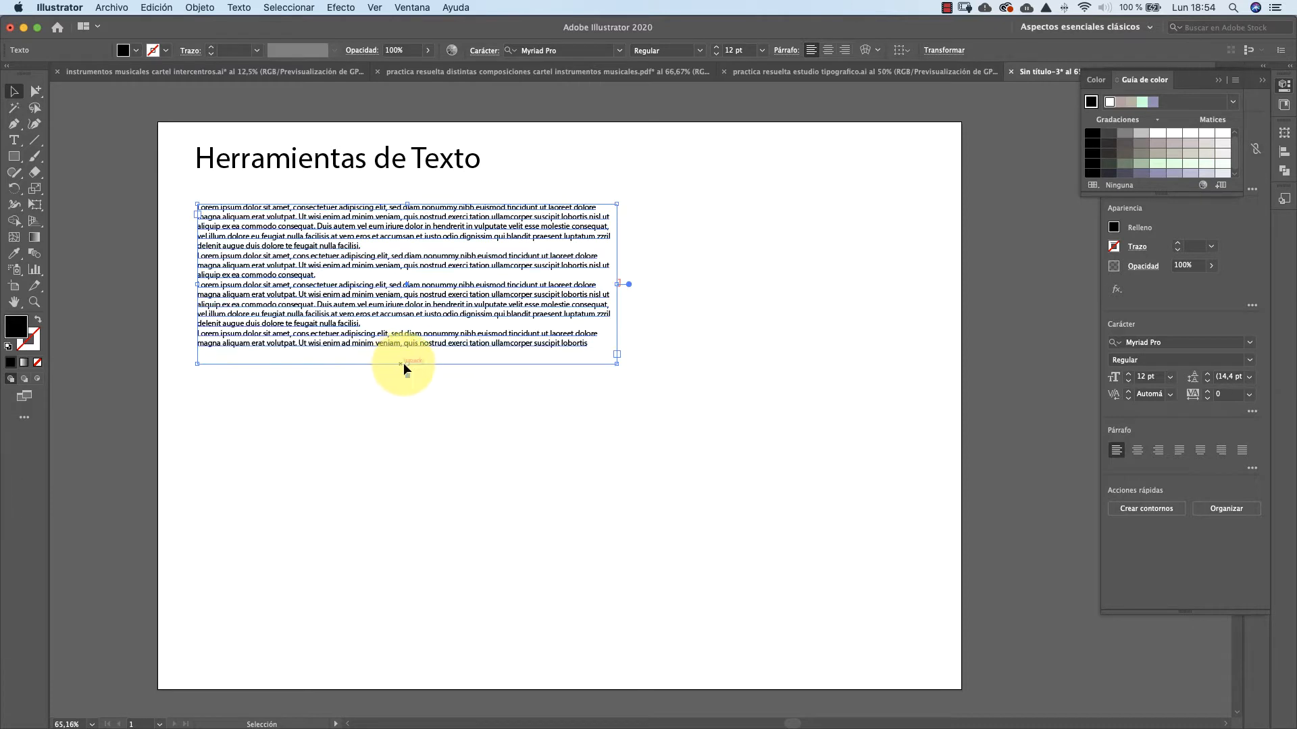
{"action": "left_click", "coordinate": [462, 423]}
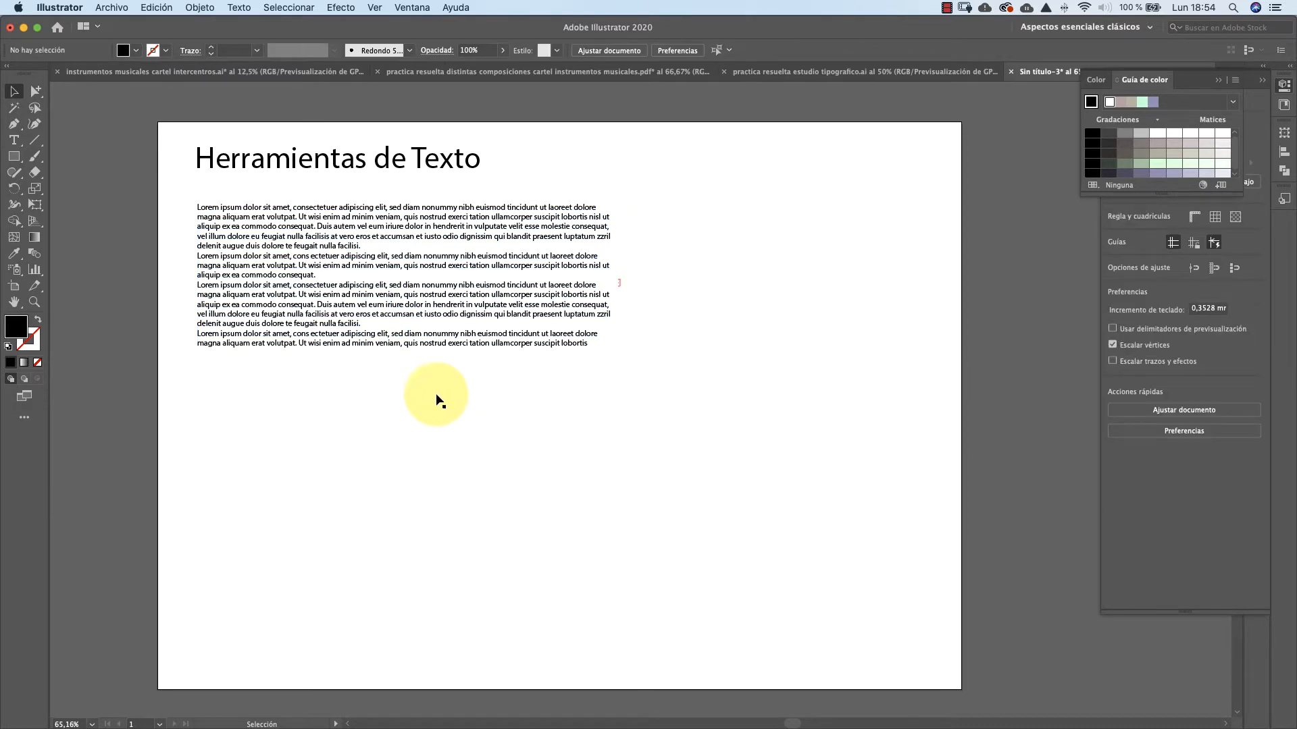
Add a point text reading "Esto es un texto de bloque" below the placeholder paragraph
{"action": "left_click", "coordinate": [16, 143]}
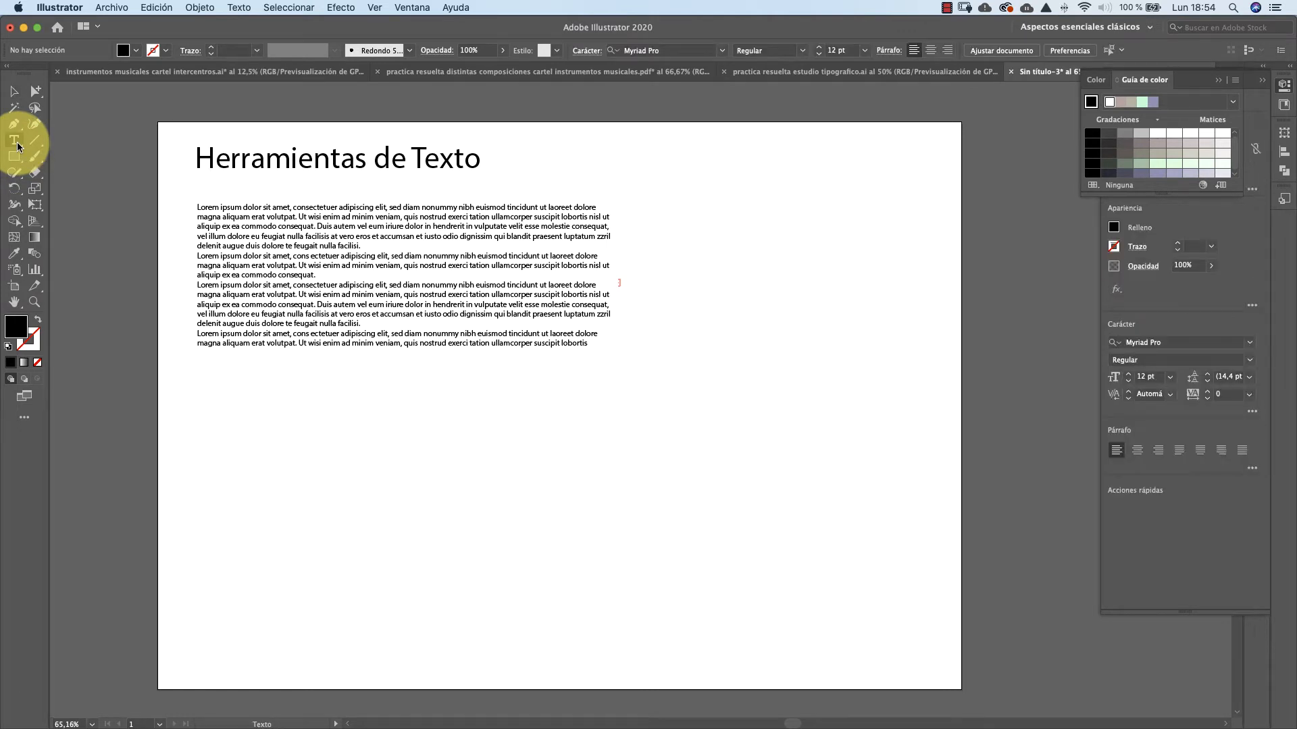
{"action": "left_click", "coordinate": [204, 387]}
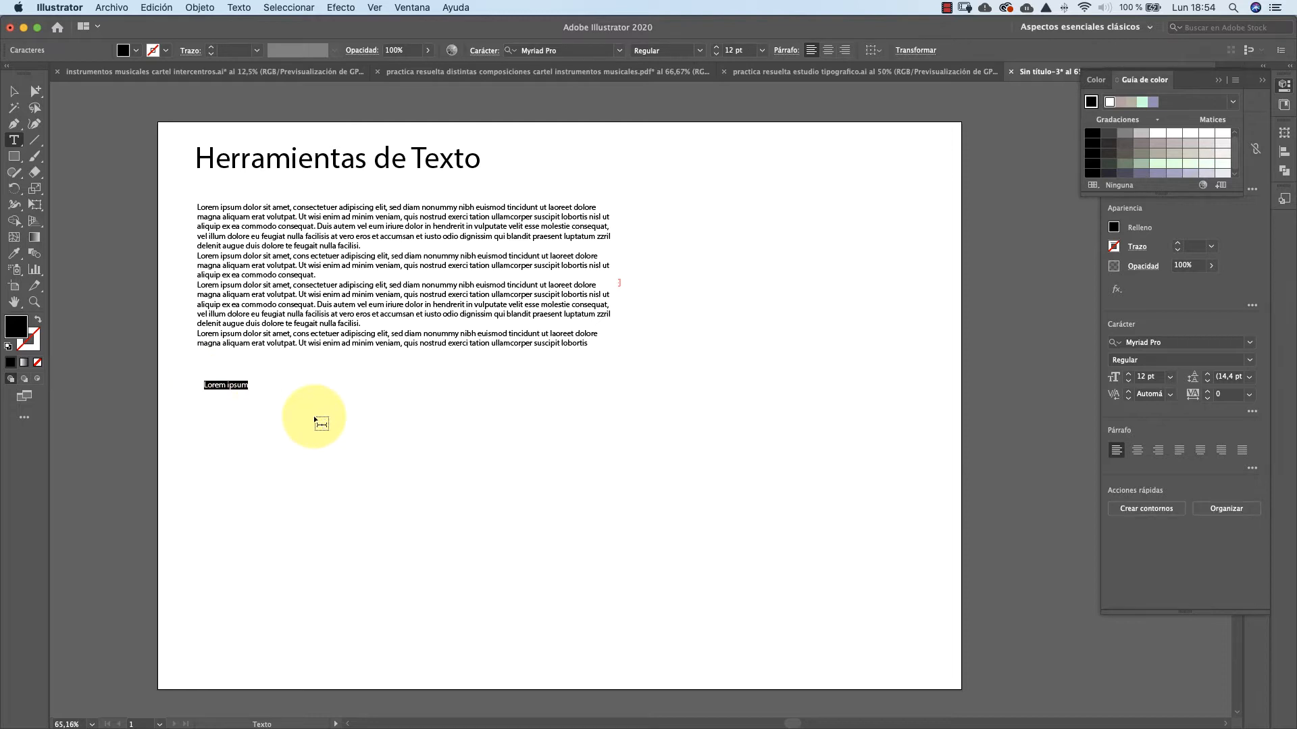
{"action": "type", "text": "Esto es un texto de bloque"}
{"action": "left_click", "coordinate": [14, 91]}
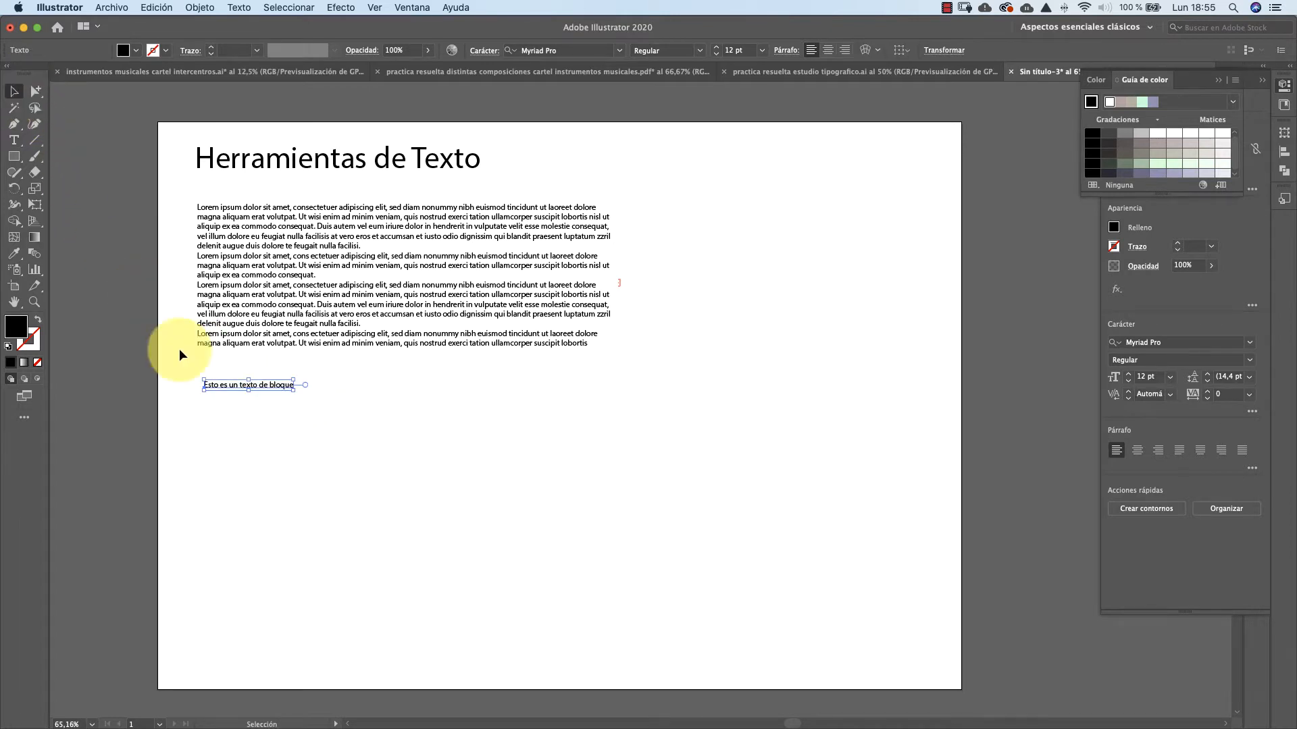
{"action": "left_click", "coordinate": [240, 468]}
Scale the point text "Esto es un texto de bloque" up to about 53 pt and shift it slightly up and left
{"action": "left_click", "coordinate": [243, 384]}
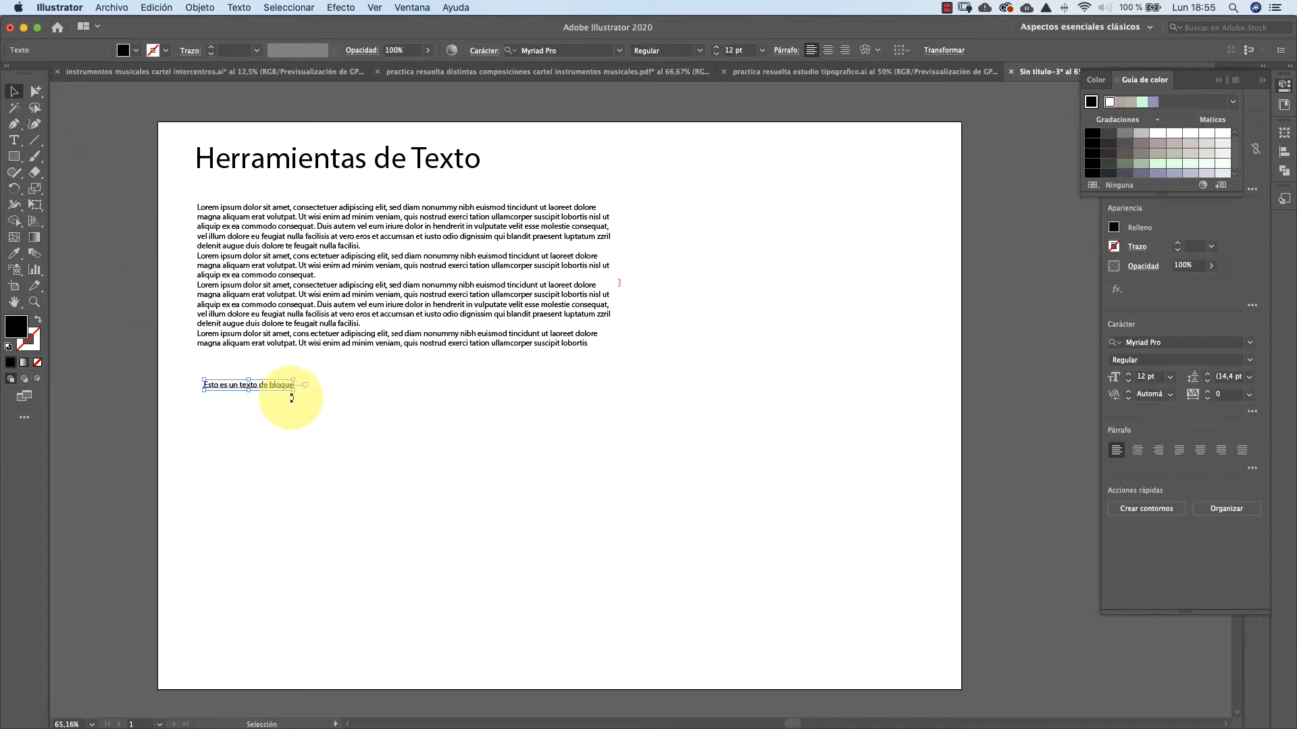
{"action": "left_click_drag", "start_coordinate": [292, 390], "coordinate": [602, 470]}
{"action": "left_click", "coordinate": [602, 470]}
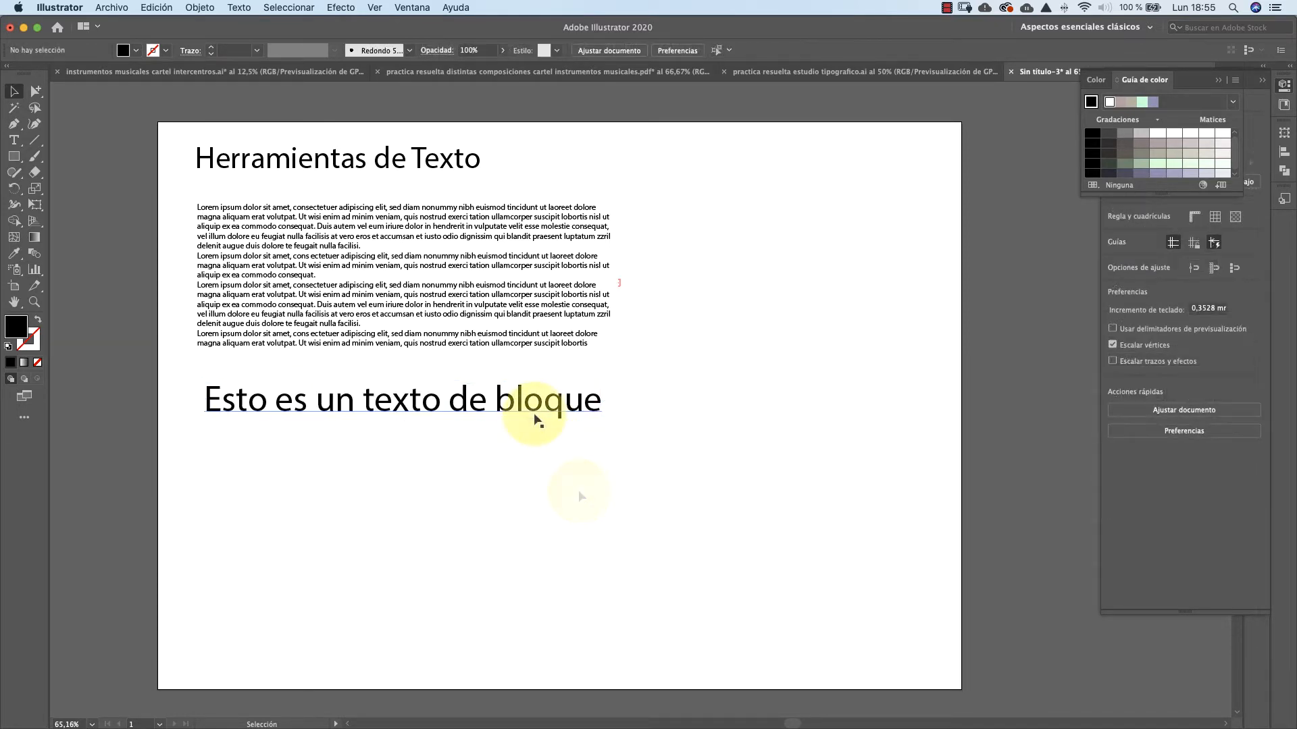
{"action": "left_click_drag", "start_coordinate": [534, 413], "coordinate": [522, 405]}
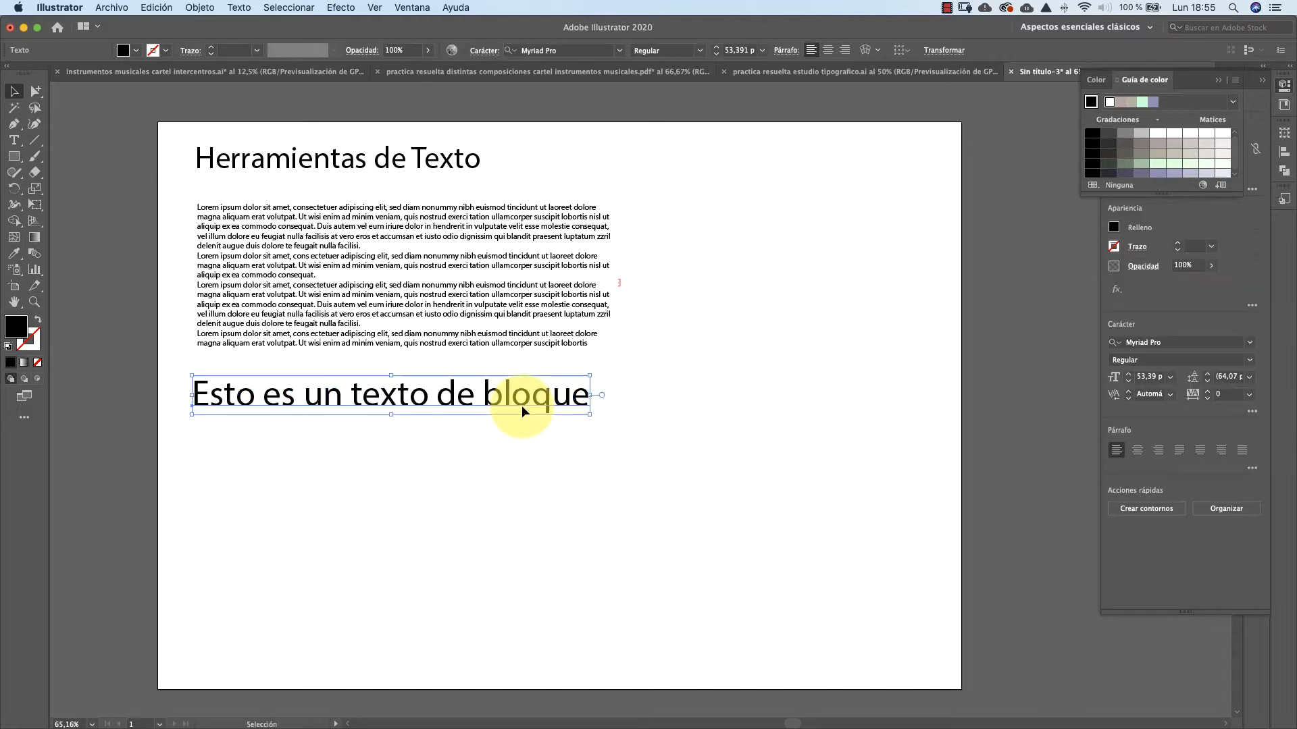
{"action": "left_click", "coordinate": [509, 447]}
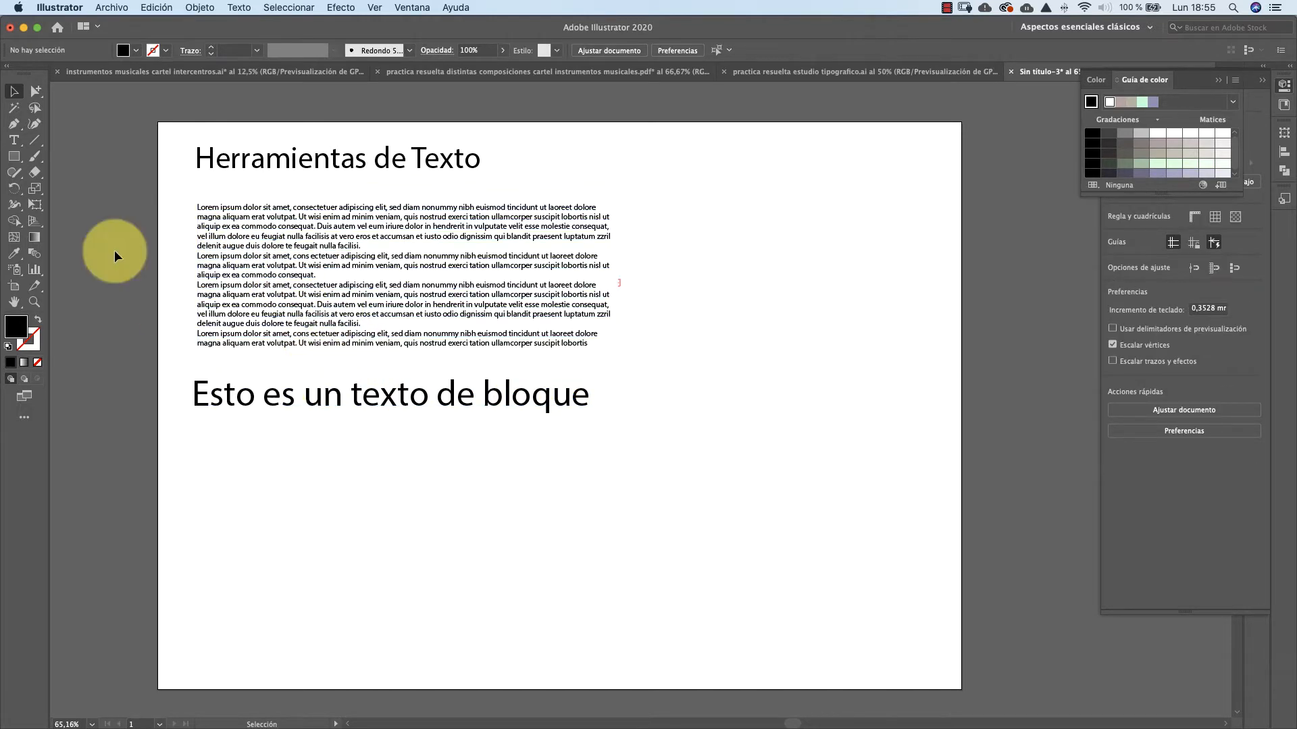
Draw a wide, two-line area text frame with placeholder text below "Esto es un texto de bloque"
{"action": "left_click", "coordinate": [12, 142]}
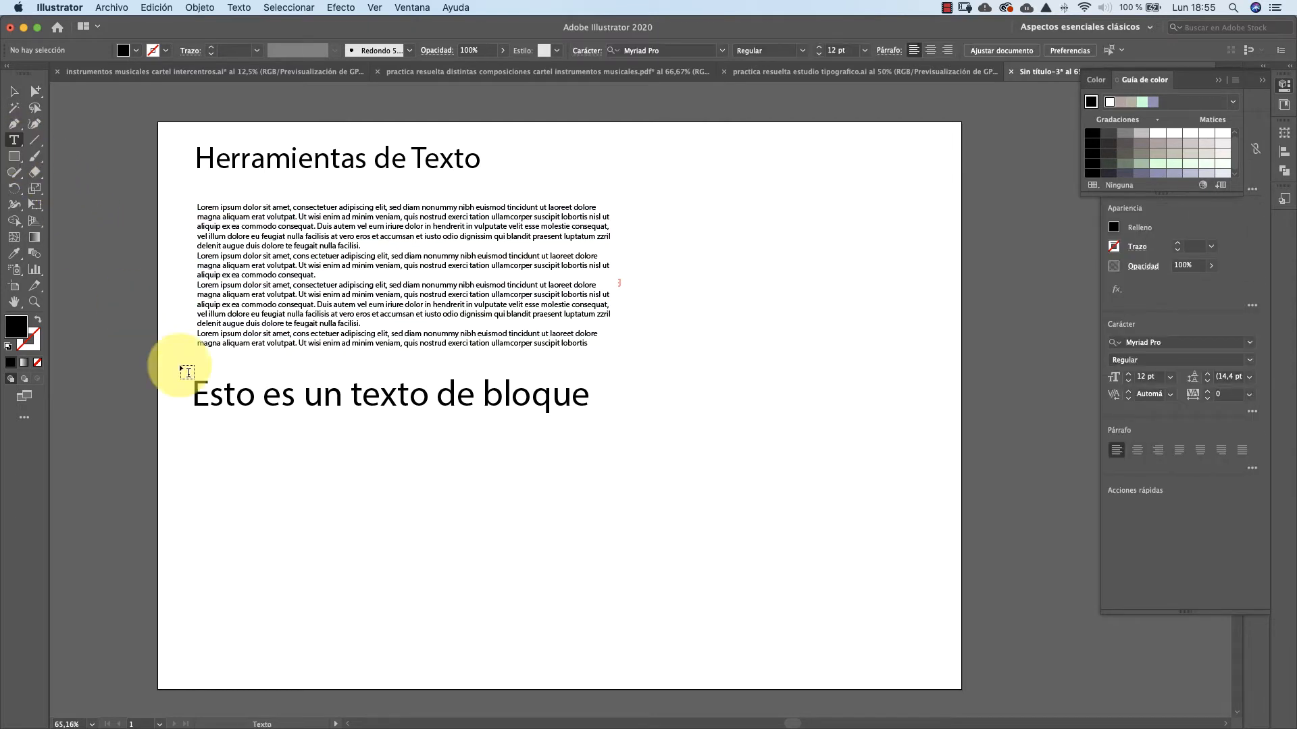
{"action": "left_click_drag", "start_coordinate": [197, 440], "coordinate": [609, 462]}
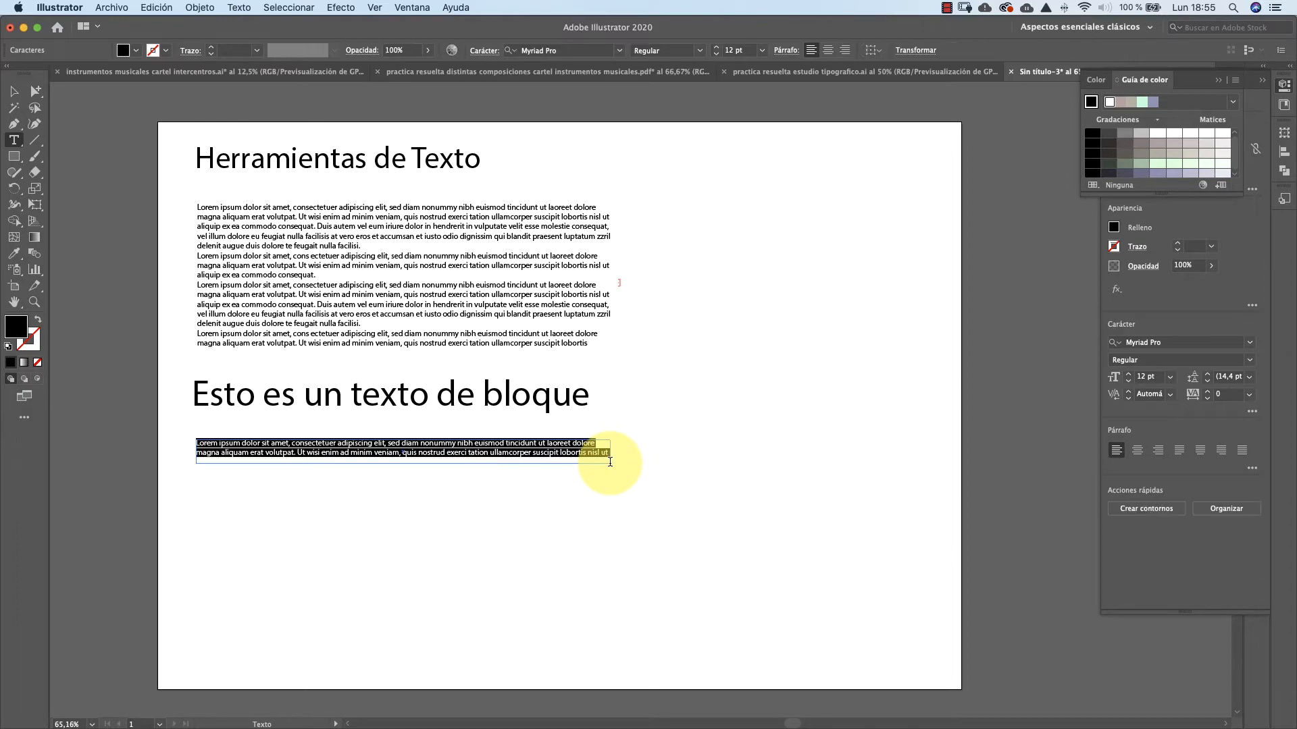
{"action": "left_click", "coordinate": [14, 93]}
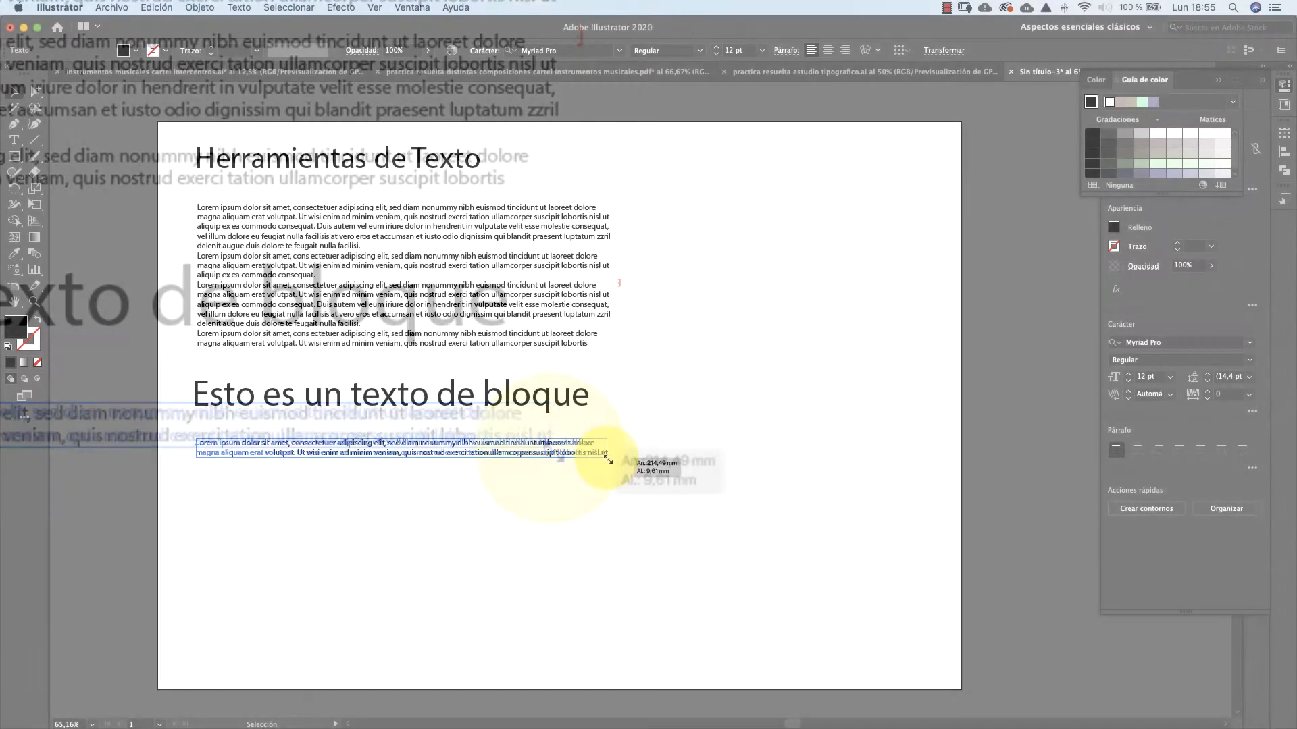
Scale the two-line placeholder text below the point text to a font size of about 15.6 pt
{"action": "left_click_drag", "start_coordinate": [607, 458], "coordinate": [879, 604]}
{"action": "left_click", "coordinate": [827, 517]}
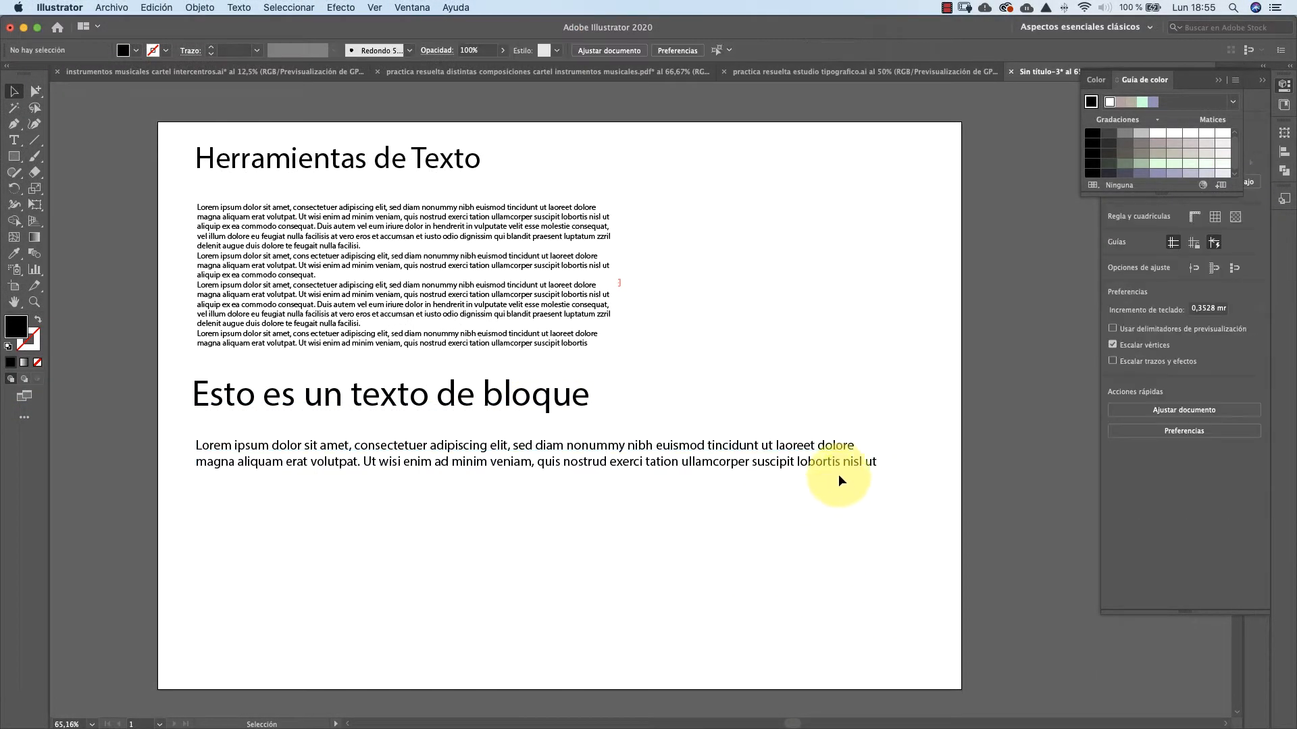
{"action": "left_click", "coordinate": [832, 462]}
{"action": "left_click_drag", "start_coordinate": [878, 468], "coordinate": [740, 471]}
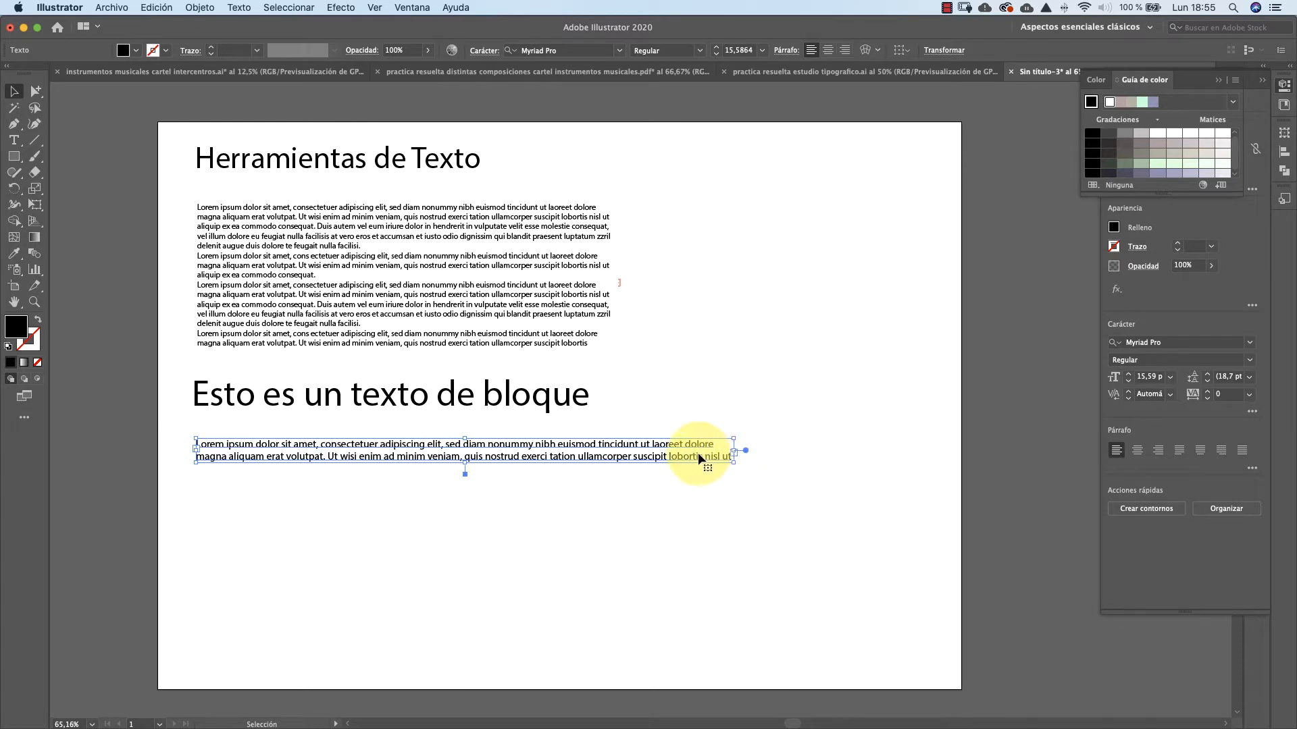
Insert four copies of the lower paragraph's text on new lines after the "t" of "tincidunt" in its first line
{"action": "double_click", "coordinate": [603, 451]}
{"action": "key", "text": "super+a"}
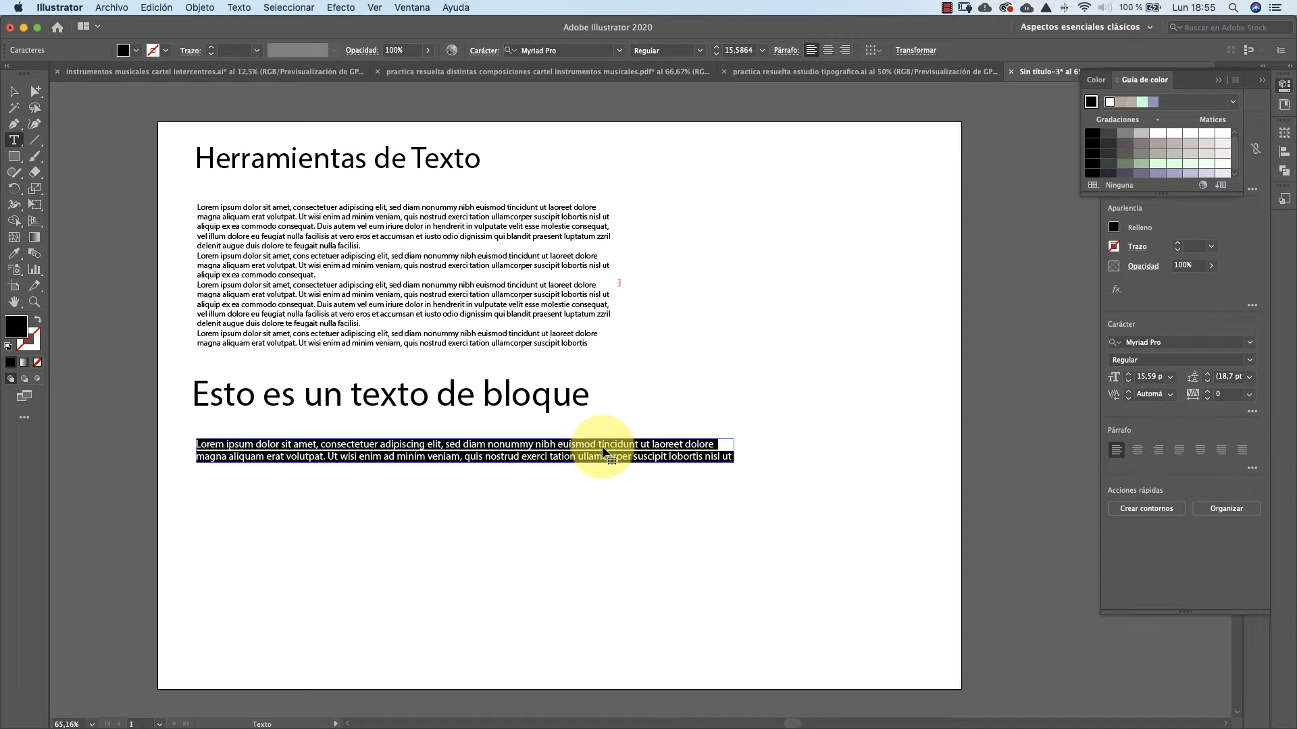
{"action": "left_click", "coordinate": [603, 445]}
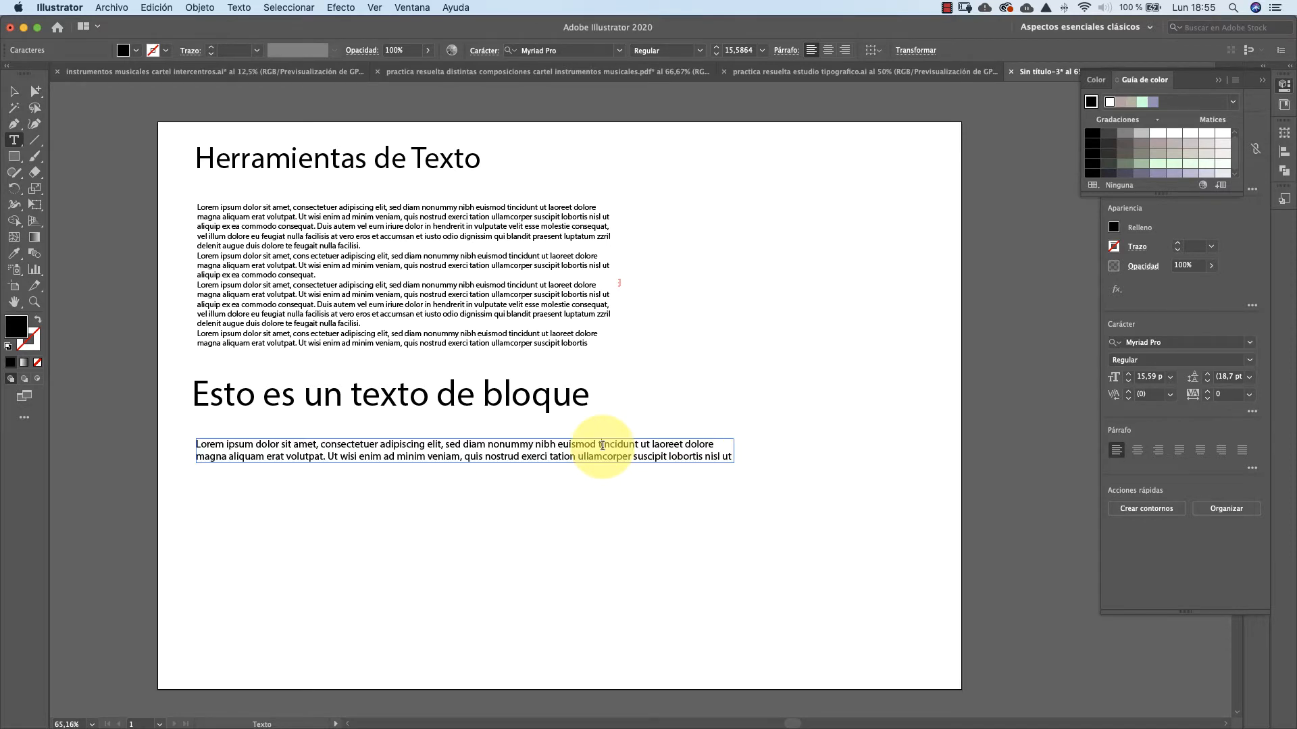
{"action": "key", "text": "Return"}
{"action": "type", "text": "Lorem ipsum dolor sit amet, consectetuer adipiscing elit, sed diam nonummy nibh euismod t"}
{"action": "key", "text": "Escape"}
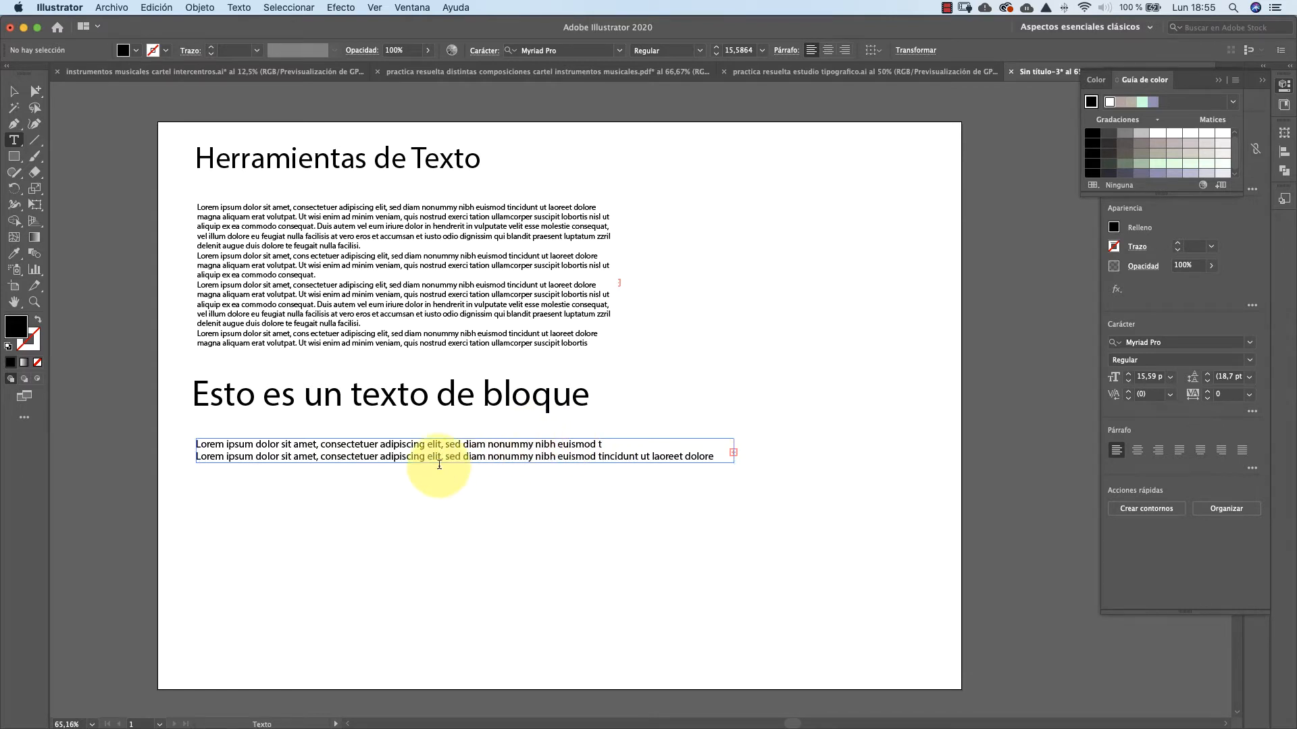
Extend the lower area text frame downward until all its overflowing lines fit
{"action": "left_click", "coordinate": [13, 90]}
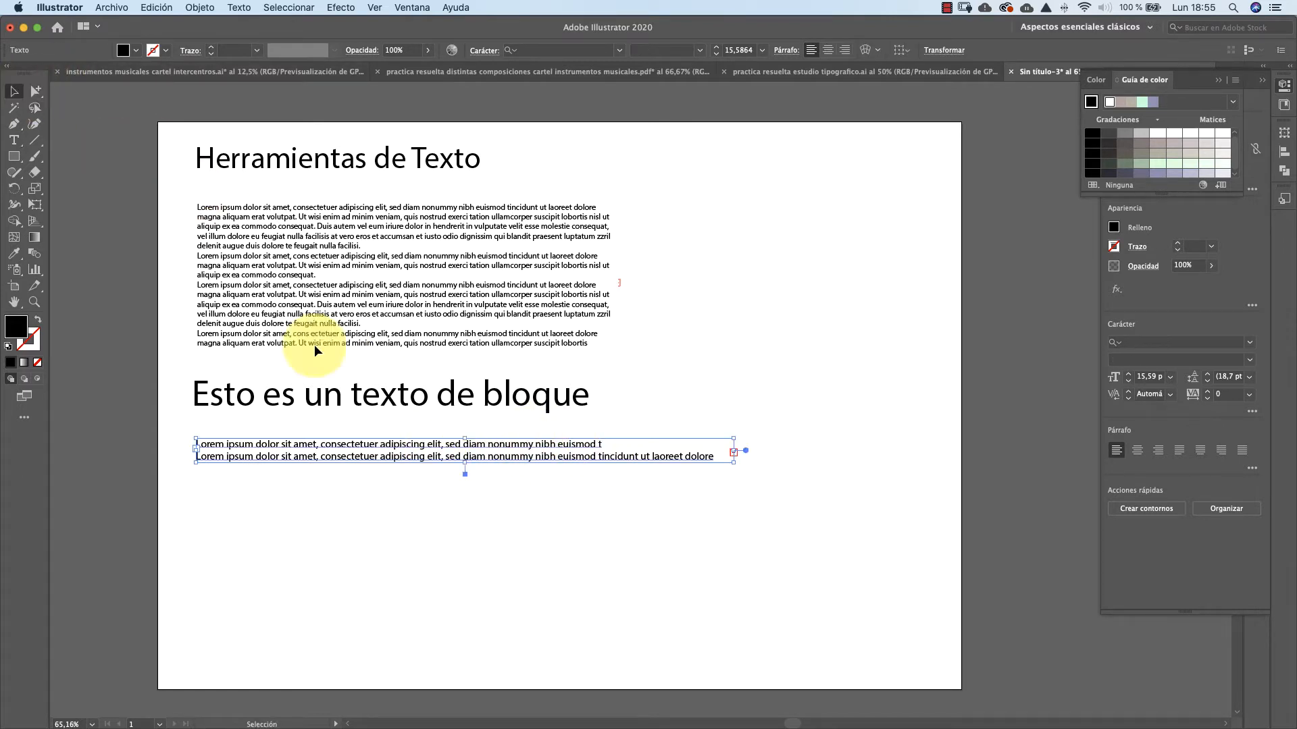
{"action": "left_click_drag", "start_coordinate": [468, 461], "coordinate": [463, 587]}
{"action": "left_click", "coordinate": [784, 517]}
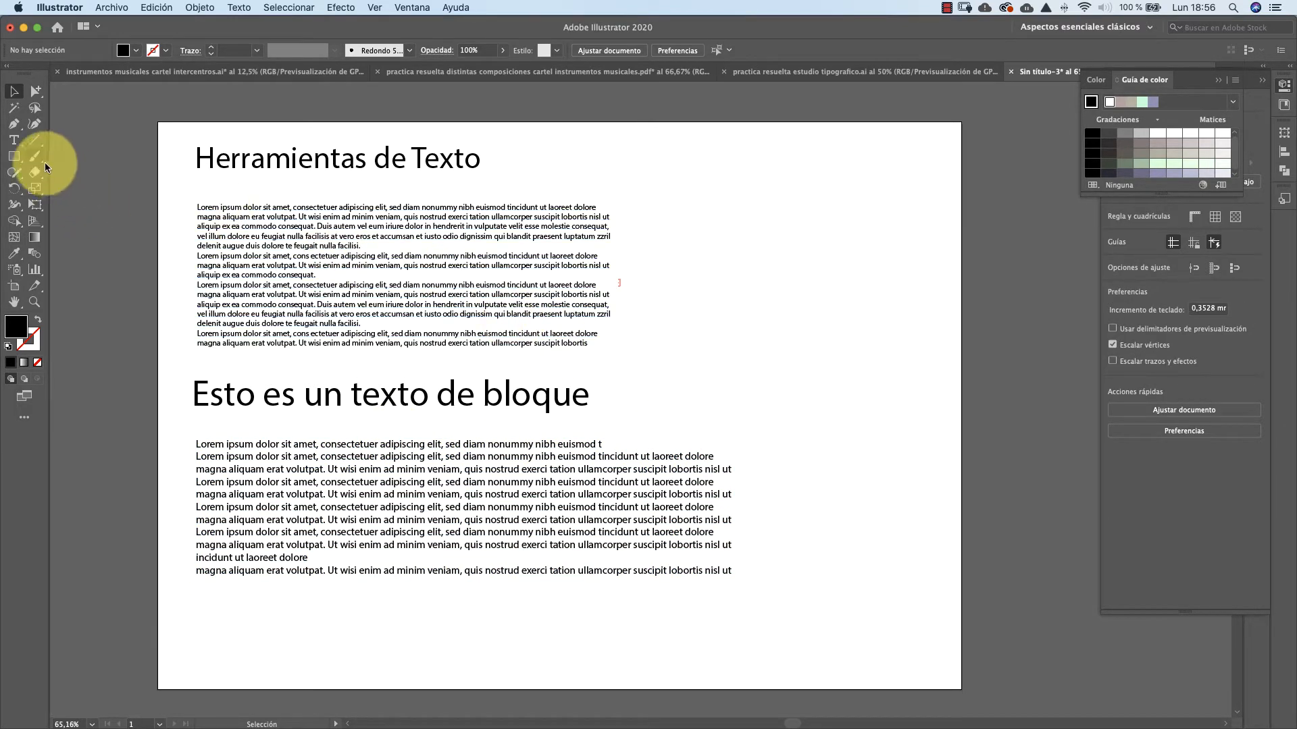
Draw a narrow, tall area text frame with placeholder text in the artboard's upper right, beside the first paragraph
{"action": "left_click", "coordinate": [15, 142]}
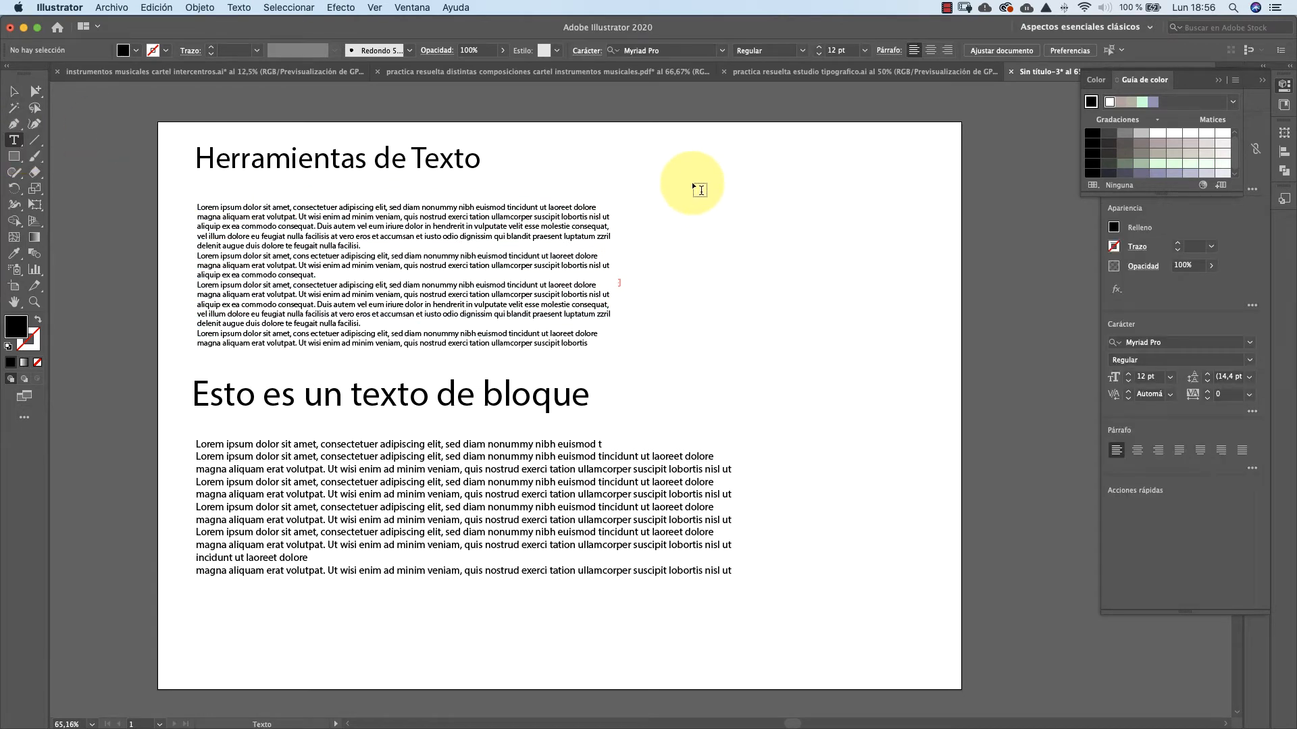
{"action": "left_click_drag", "start_coordinate": [691, 183], "coordinate": [888, 389]}
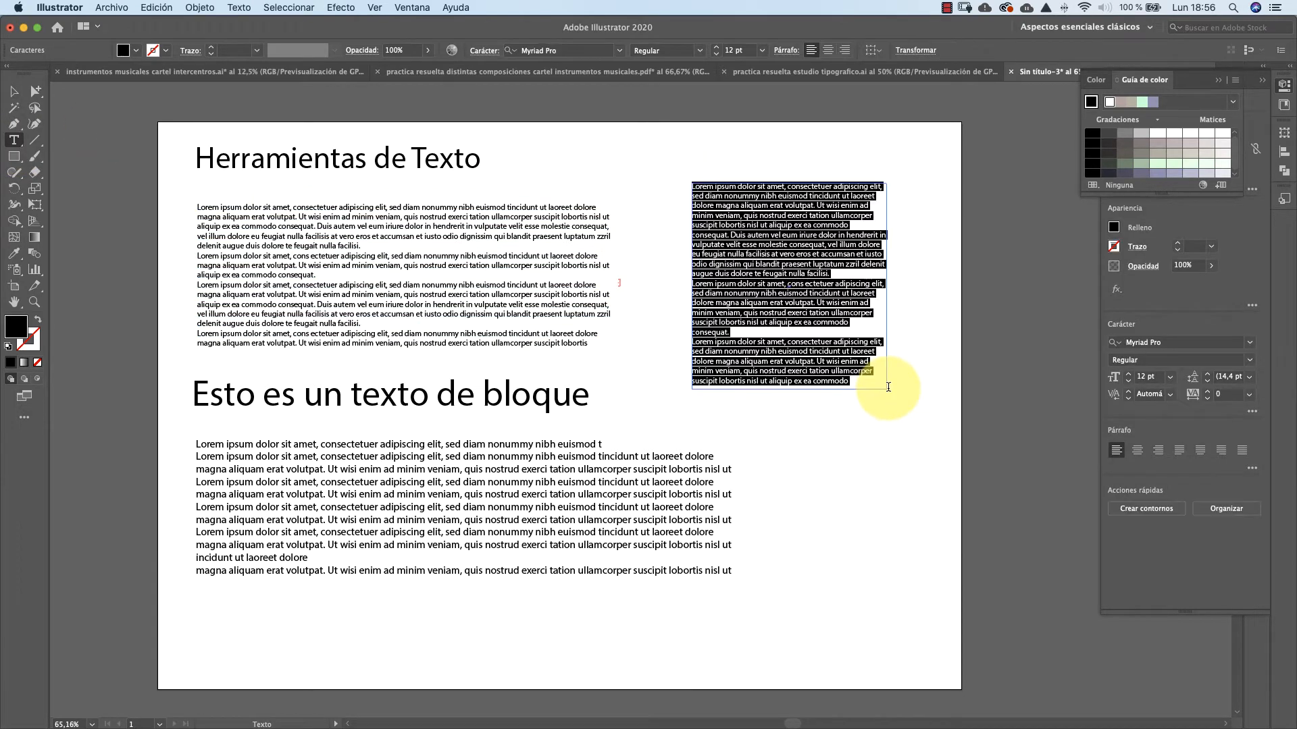
{"action": "left_click", "coordinate": [12, 91]}
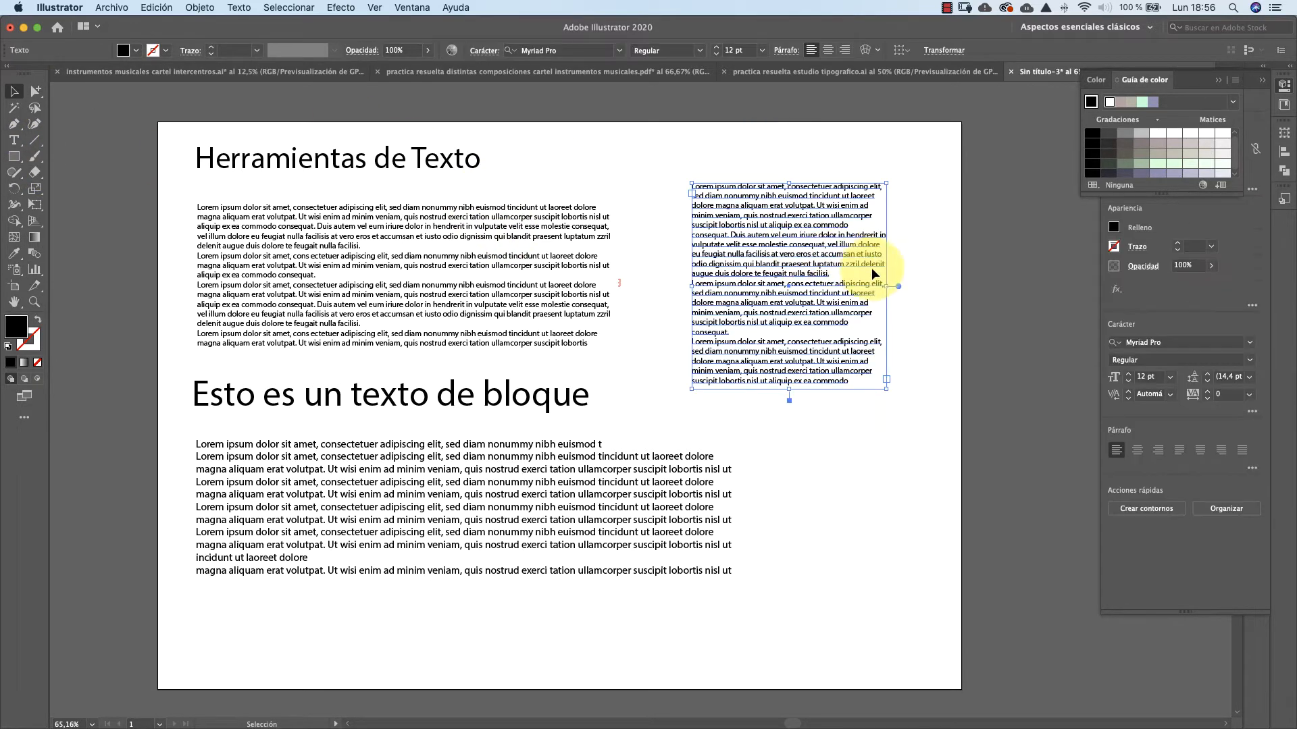
{"action": "mouse_move", "coordinate": [888, 287]}
{"action": "left_mouse_down"}
{"action": "mouse_move", "coordinate": [921, 281]}
{"action": "mouse_move", "coordinate": [854, 289]}
{"action": "mouse_move", "coordinate": [887, 285]}
{"action": "left_mouse_up"}
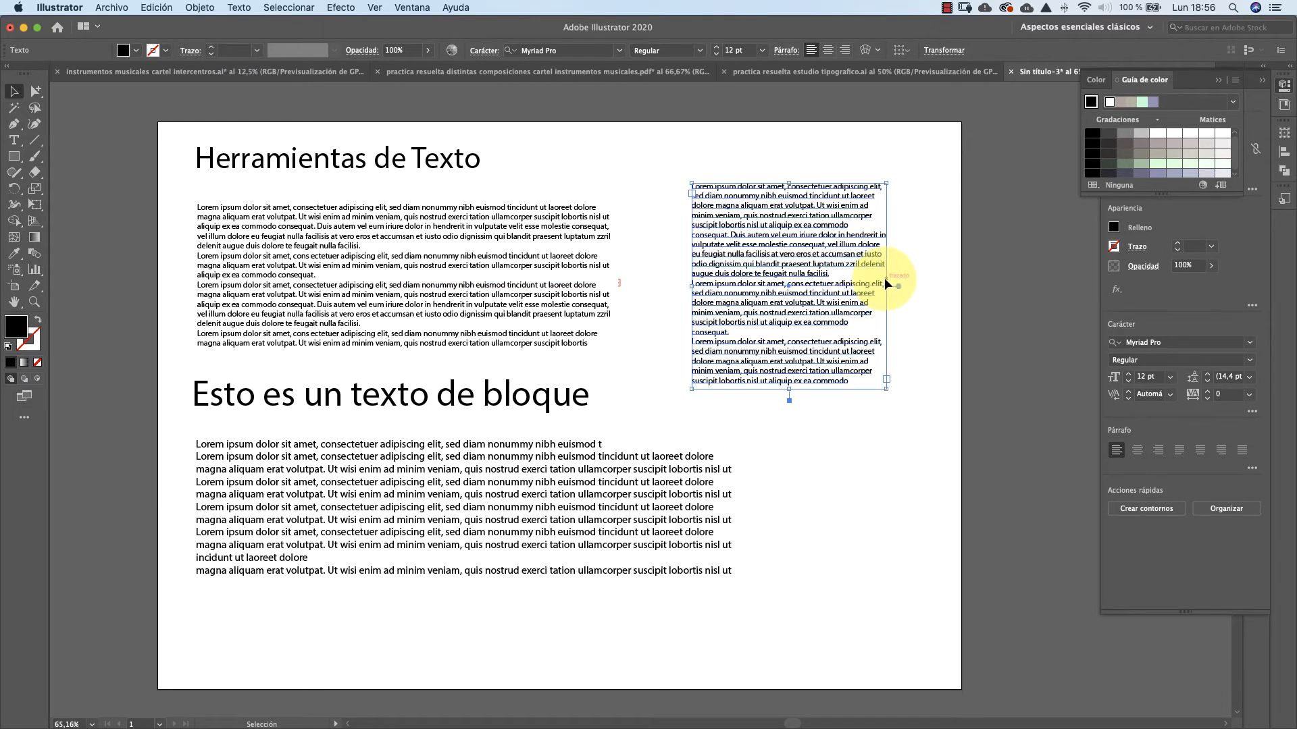
{"action": "left_click", "coordinate": [916, 248]}
Place a point text with the placeholder "Lorem ipsum" below the narrow text column
{"action": "left_click", "coordinate": [14, 141]}
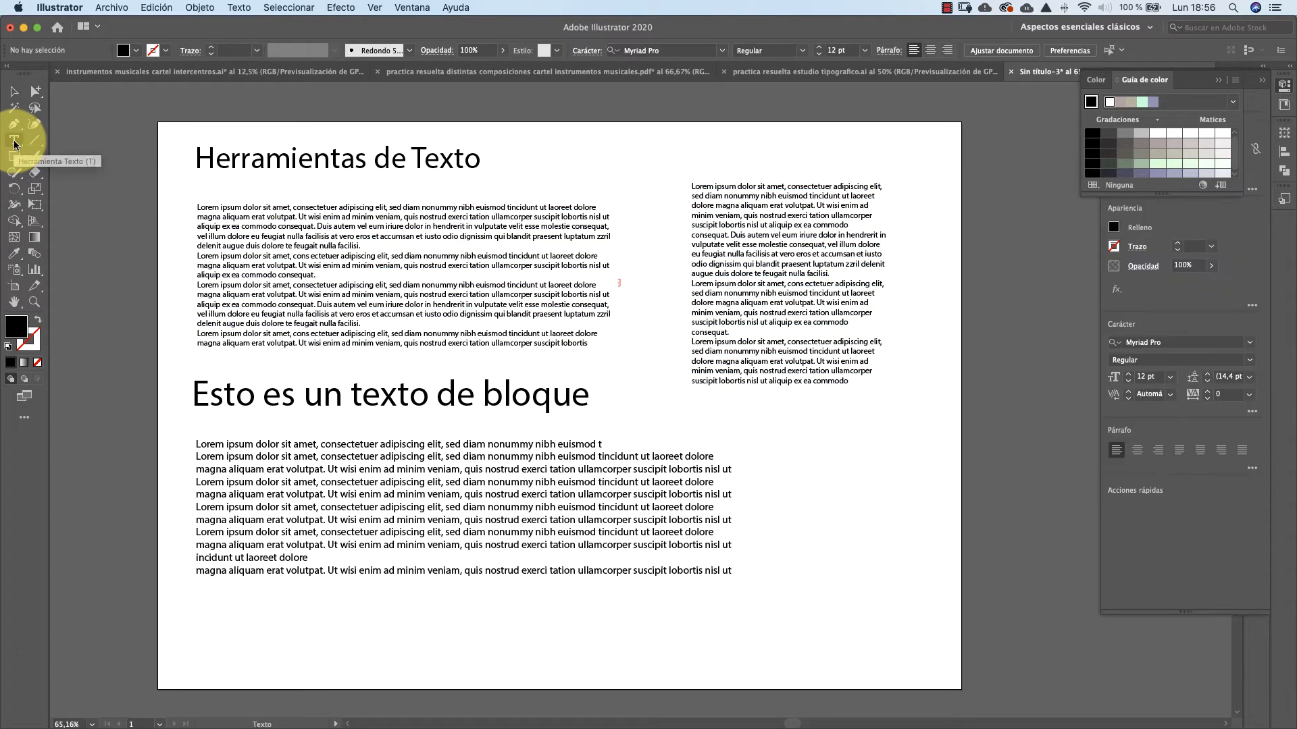
{"action": "left_click", "coordinate": [780, 439]}
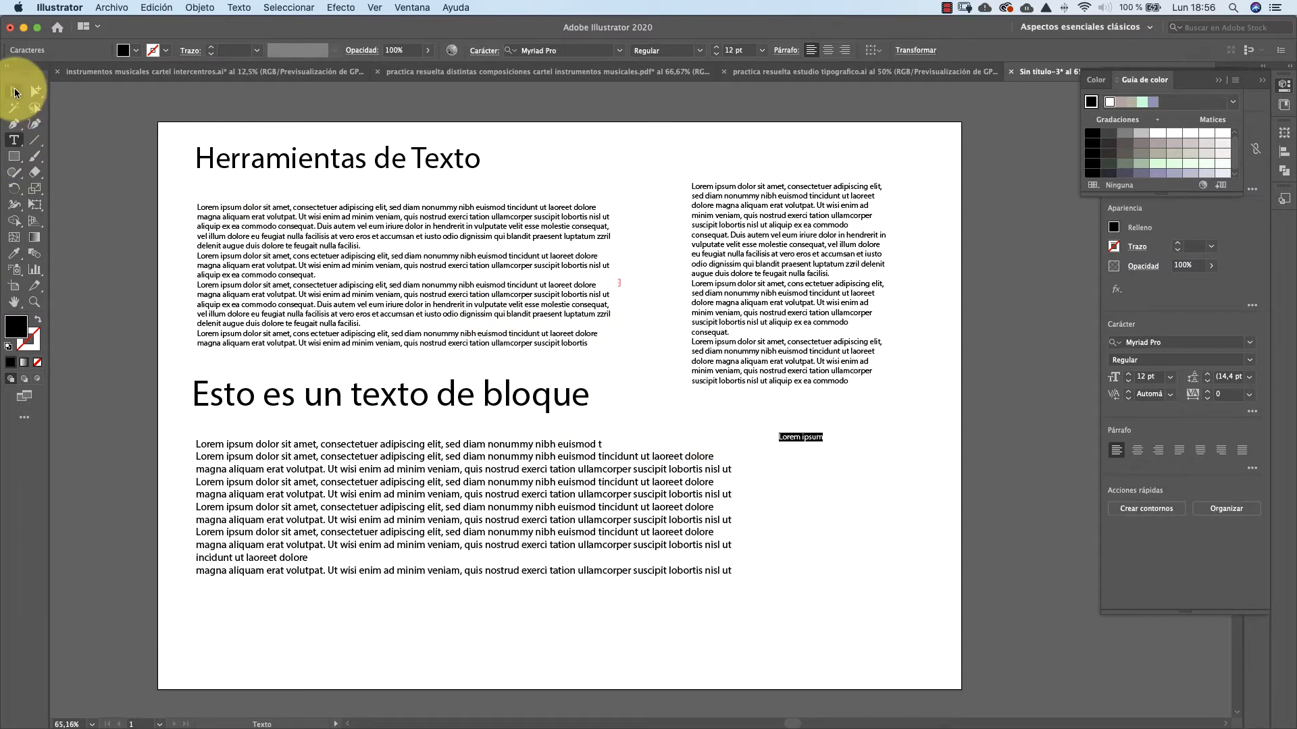
{"action": "left_click", "coordinate": [15, 92]}
{"action": "left_click", "coordinate": [836, 489]}
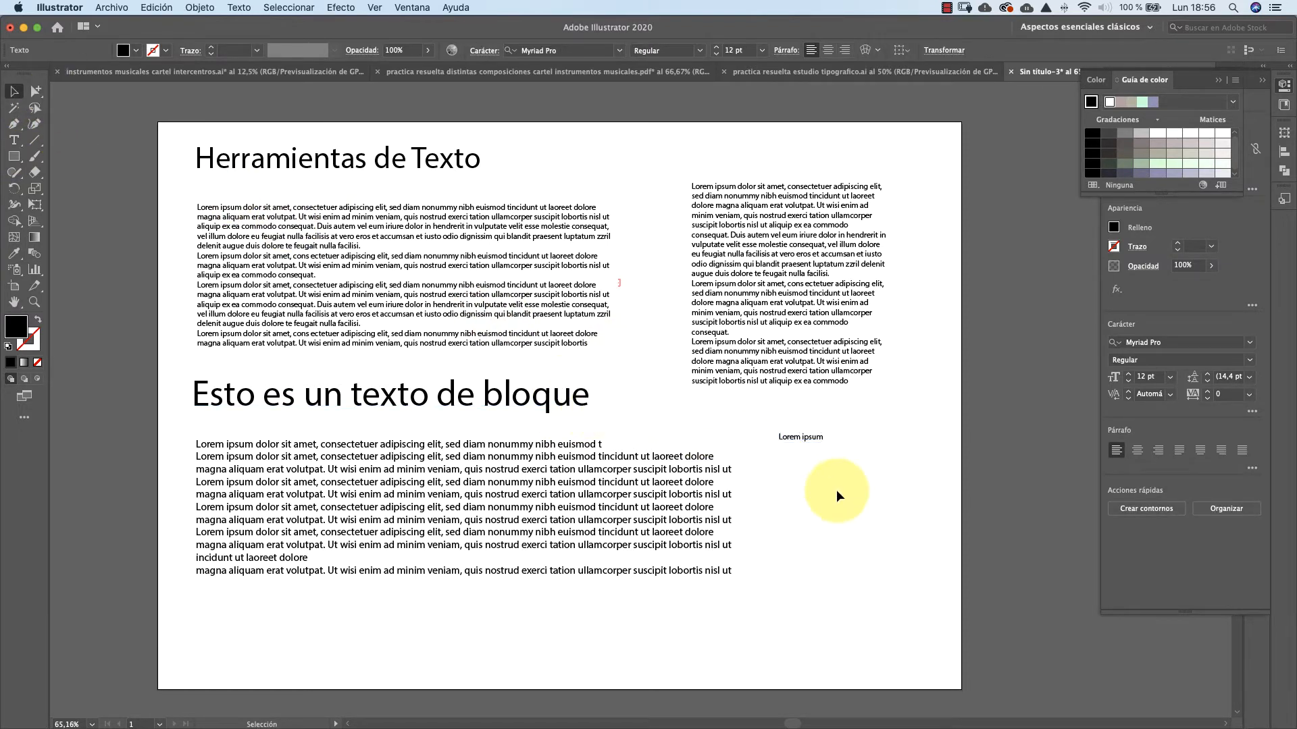
Scale the "Lorem ipsum" point text up to about 43 pt and move it slightly closer to the column above
{"action": "left_click", "coordinate": [808, 438]}
{"action": "left_click_drag", "start_coordinate": [826, 445], "coordinate": [939, 505]}
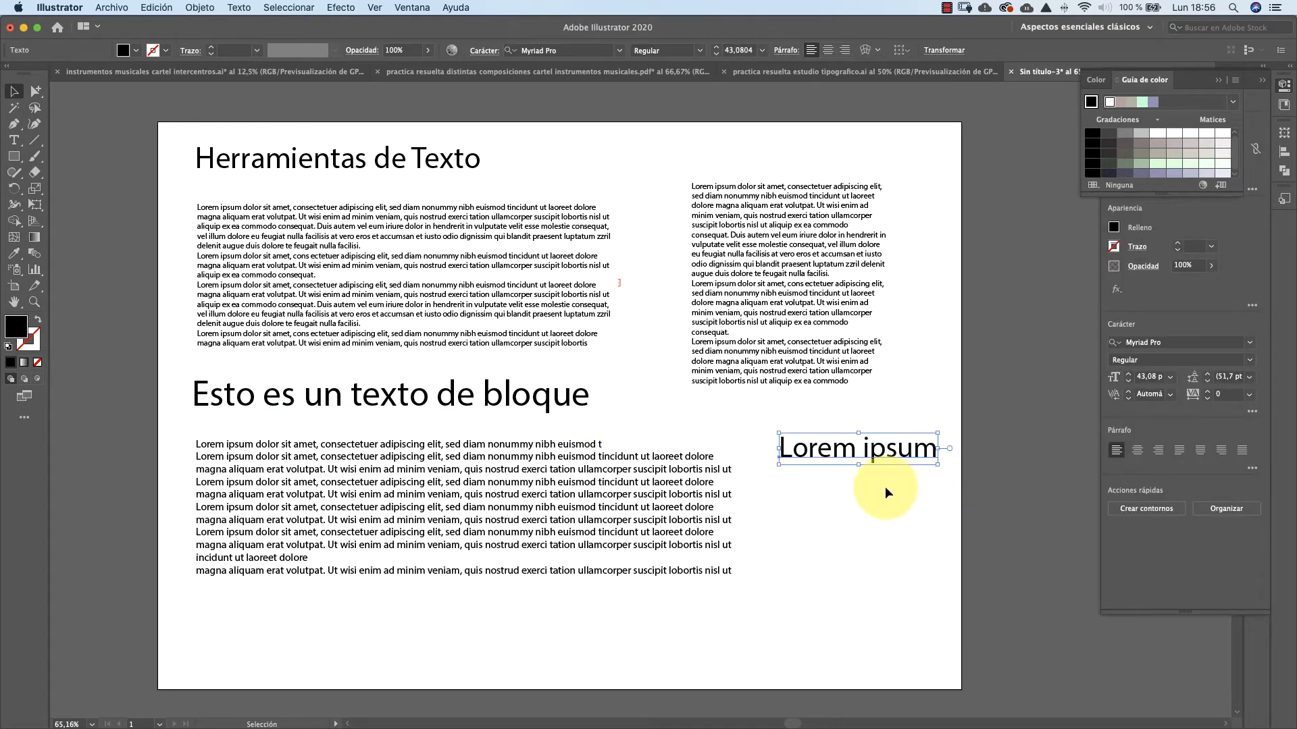
{"action": "left_click_drag", "start_coordinate": [881, 449], "coordinate": [875, 435]}
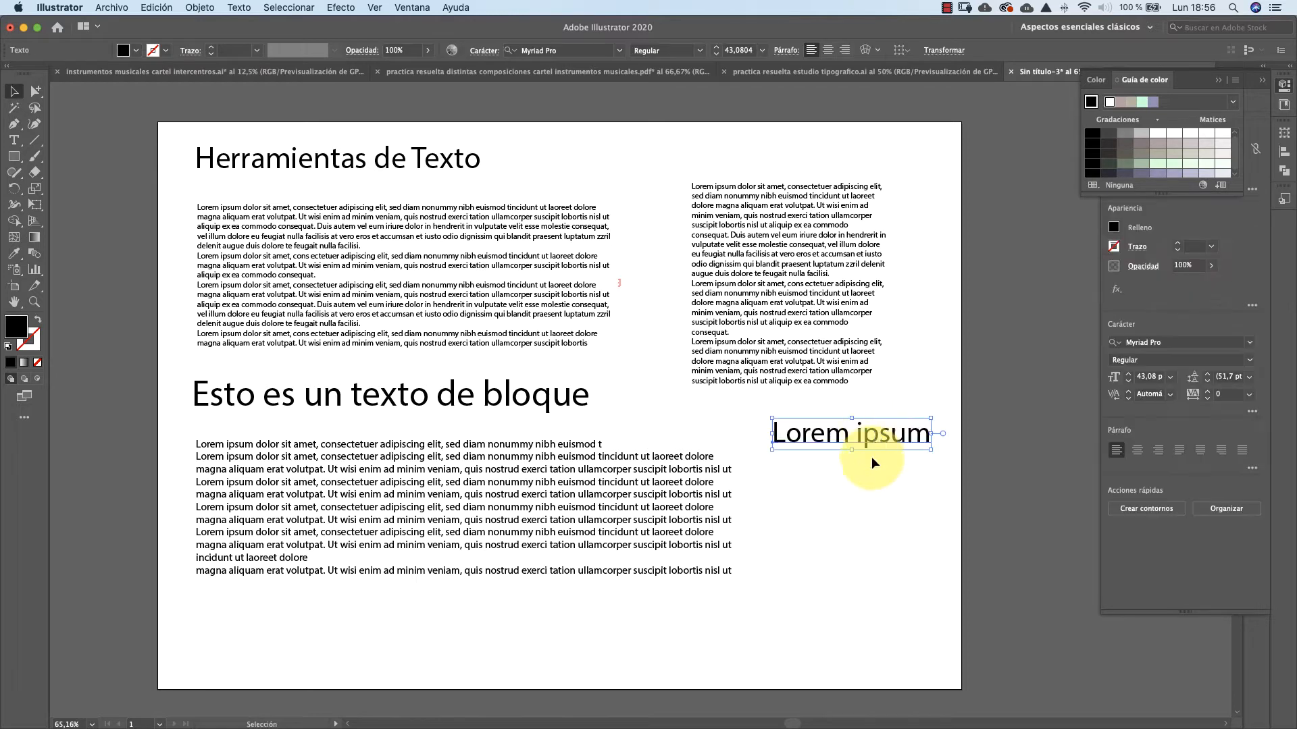
{"action": "left_click", "coordinate": [870, 476]}
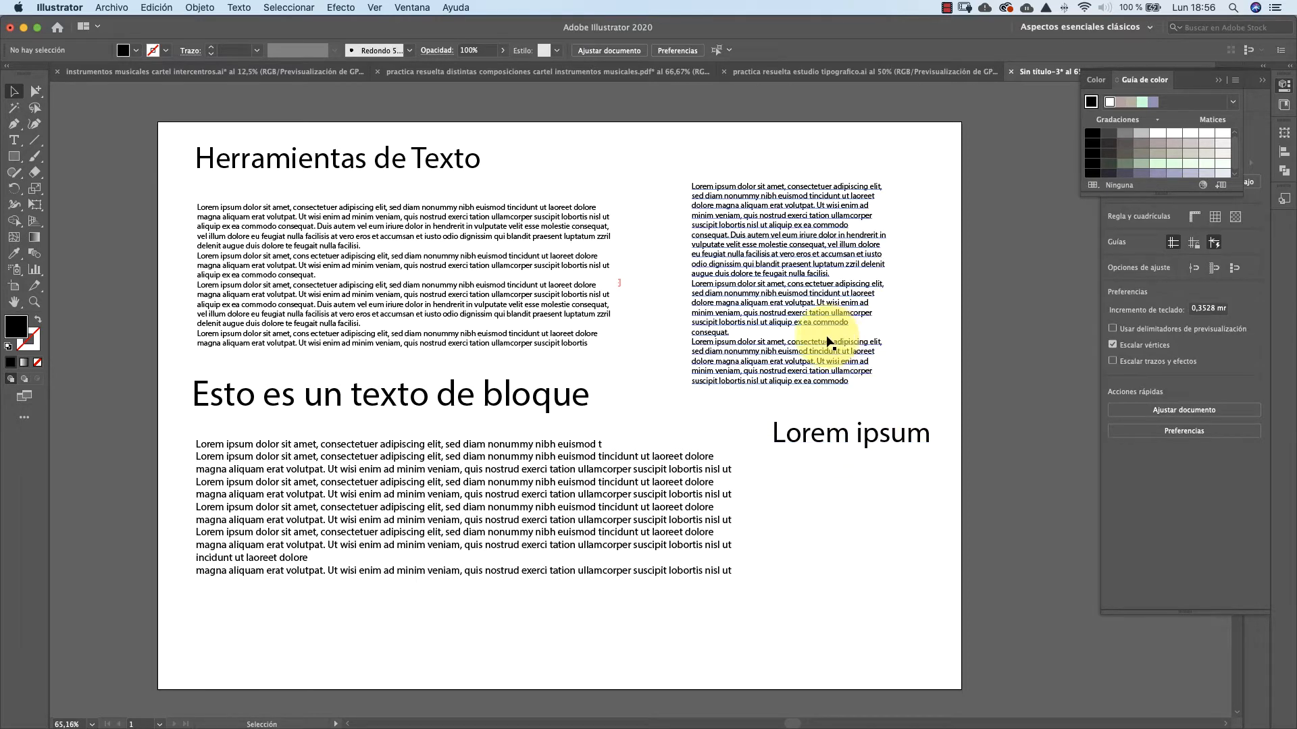
Draw a small, wide area text frame with placeholder text just below the "Lorem ipsum" point text, then deselect it
{"action": "left_click", "coordinate": [16, 141]}
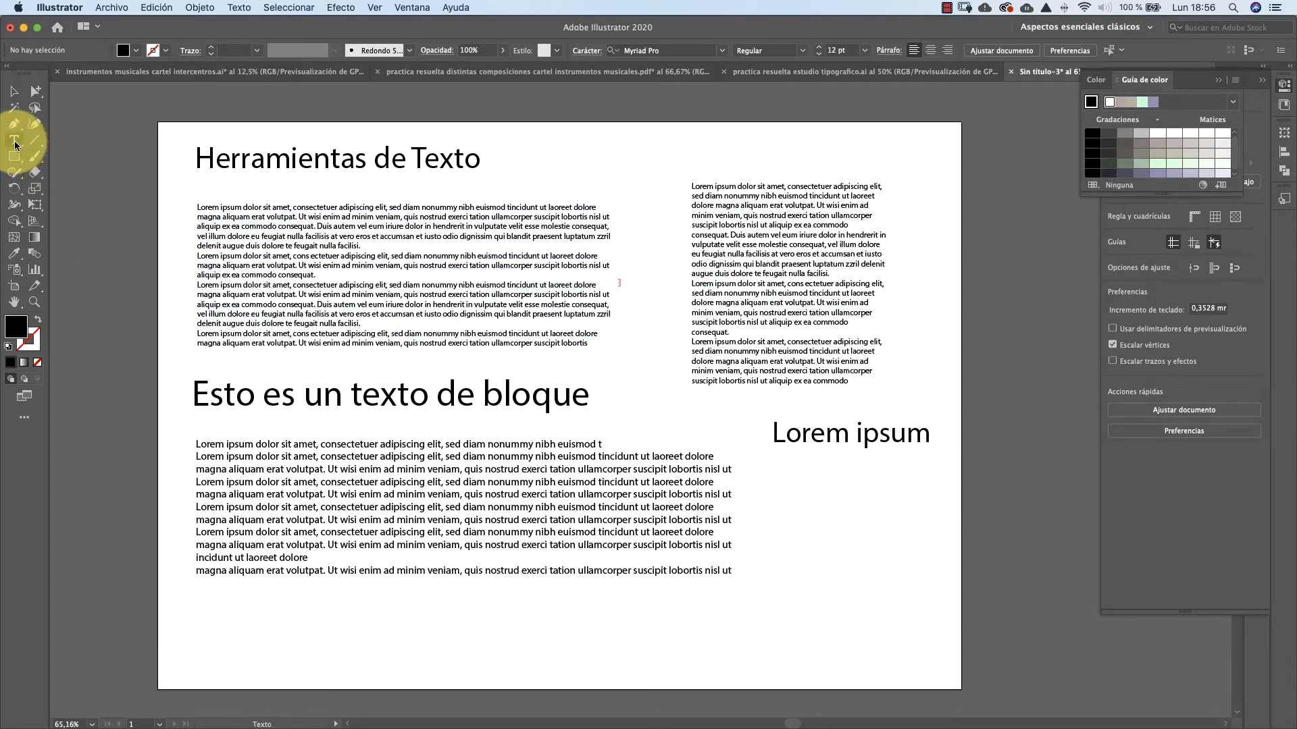
{"action": "left_click_drag", "start_coordinate": [765, 480], "coordinate": [924, 510]}
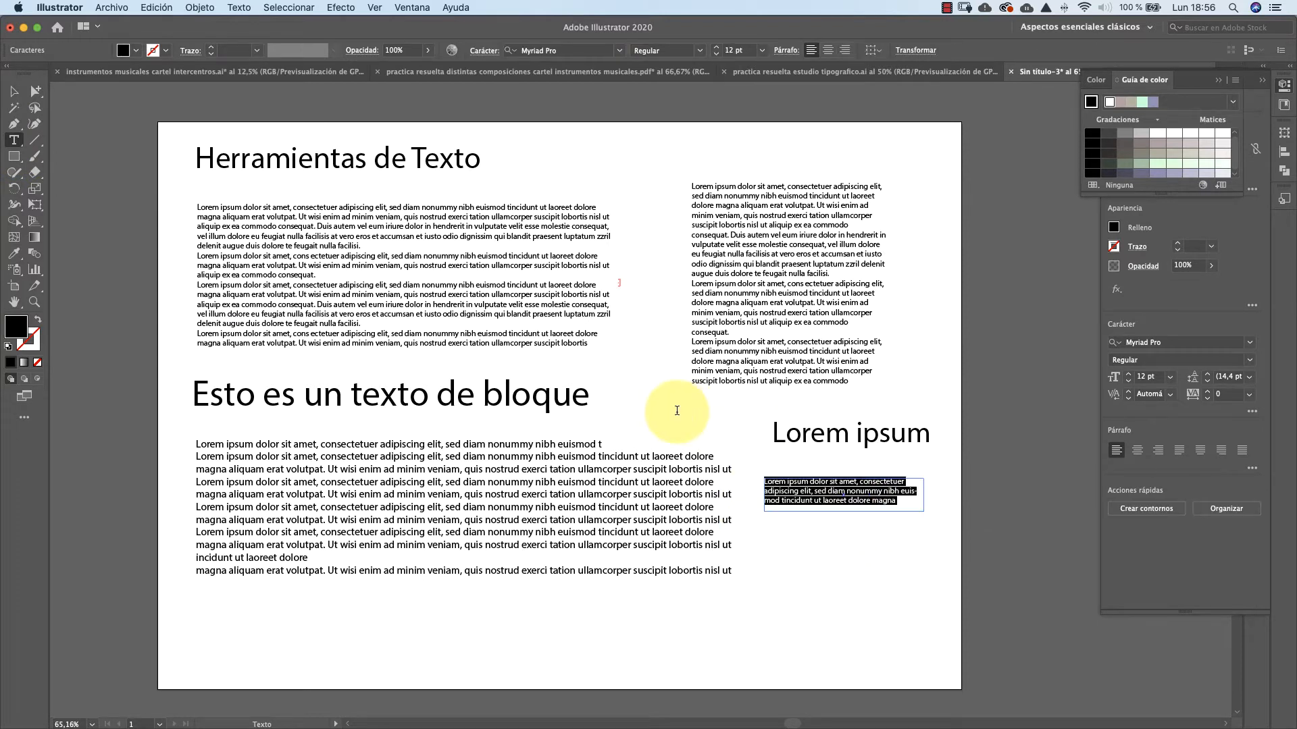
{"action": "left_click", "coordinate": [17, 93]}
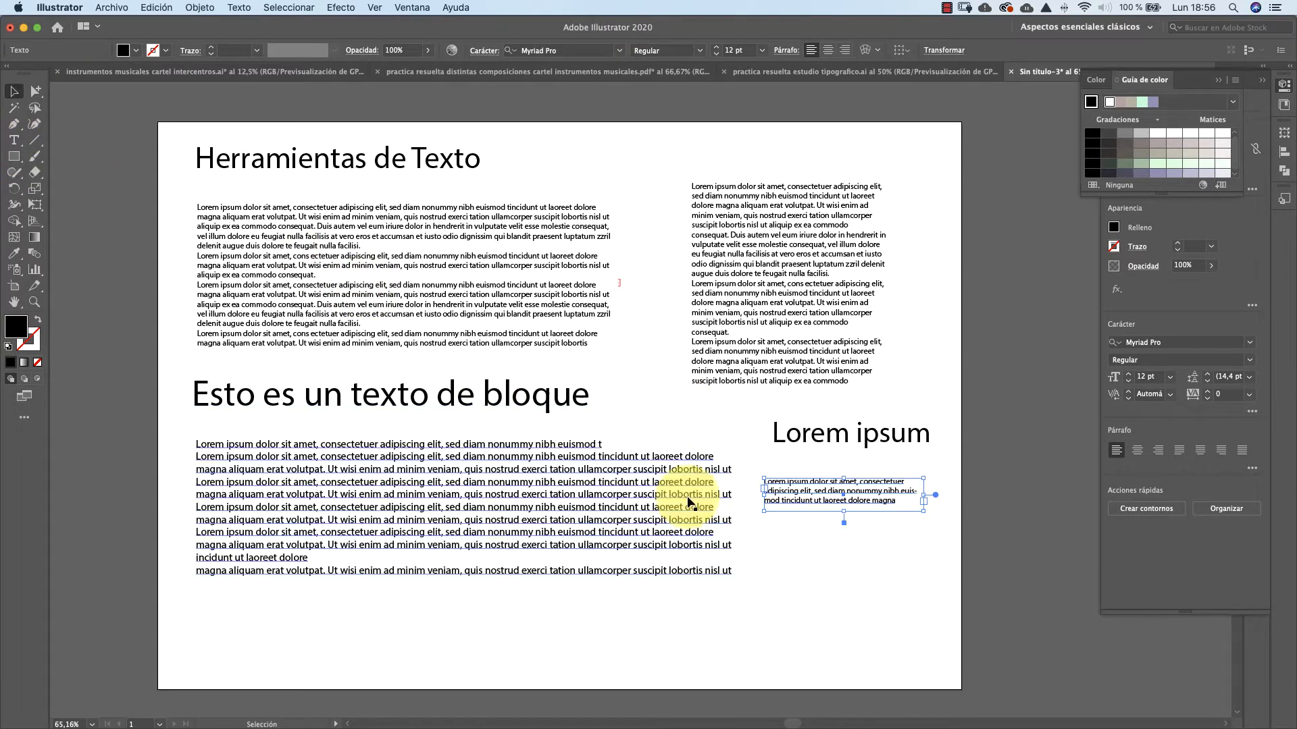
{"action": "left_click", "coordinate": [794, 554]}
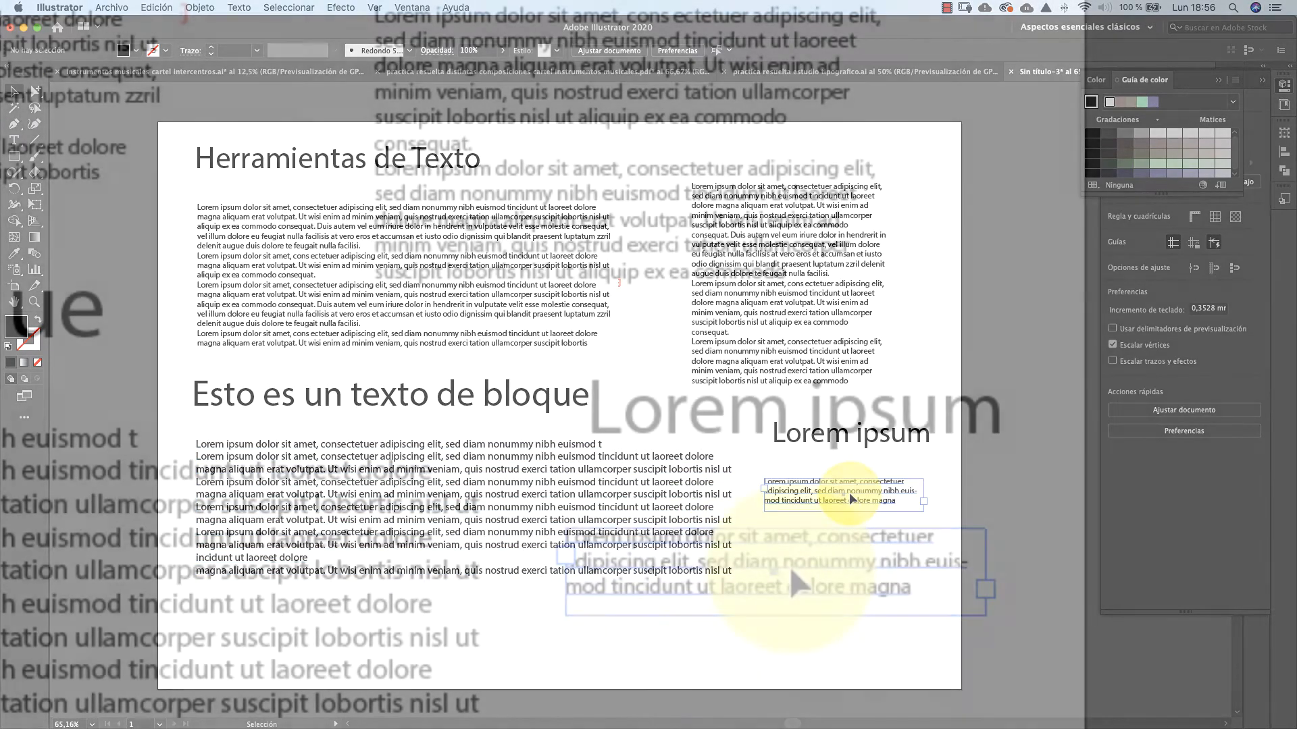
Convert the small frame below "Lorem ipsum" to point text, scale it up to about 14.33 pt and return it to area text
{"action": "left_click", "coordinate": [848, 492]}
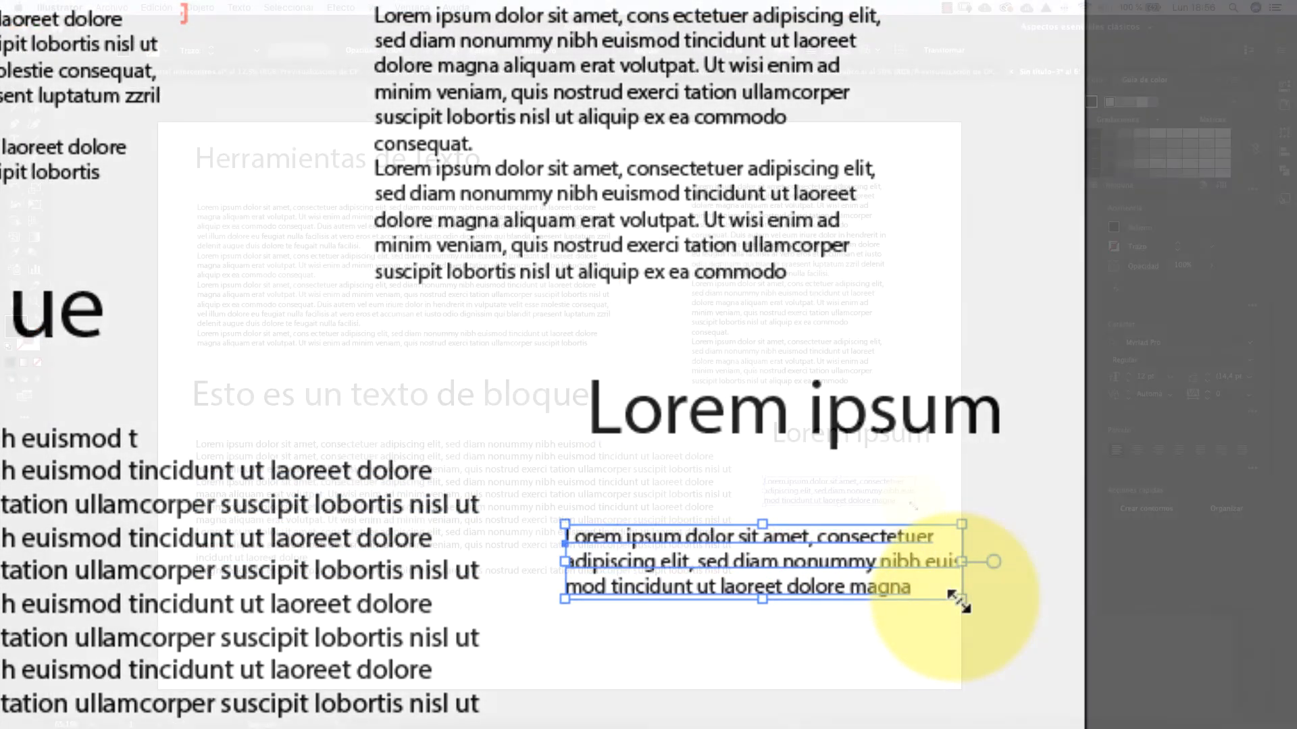
{"action": "left_click_drag", "start_coordinate": [962, 599], "coordinate": [1042, 664]}
{"action": "left_click_drag", "start_coordinate": [944, 530], "coordinate": [942, 512]}
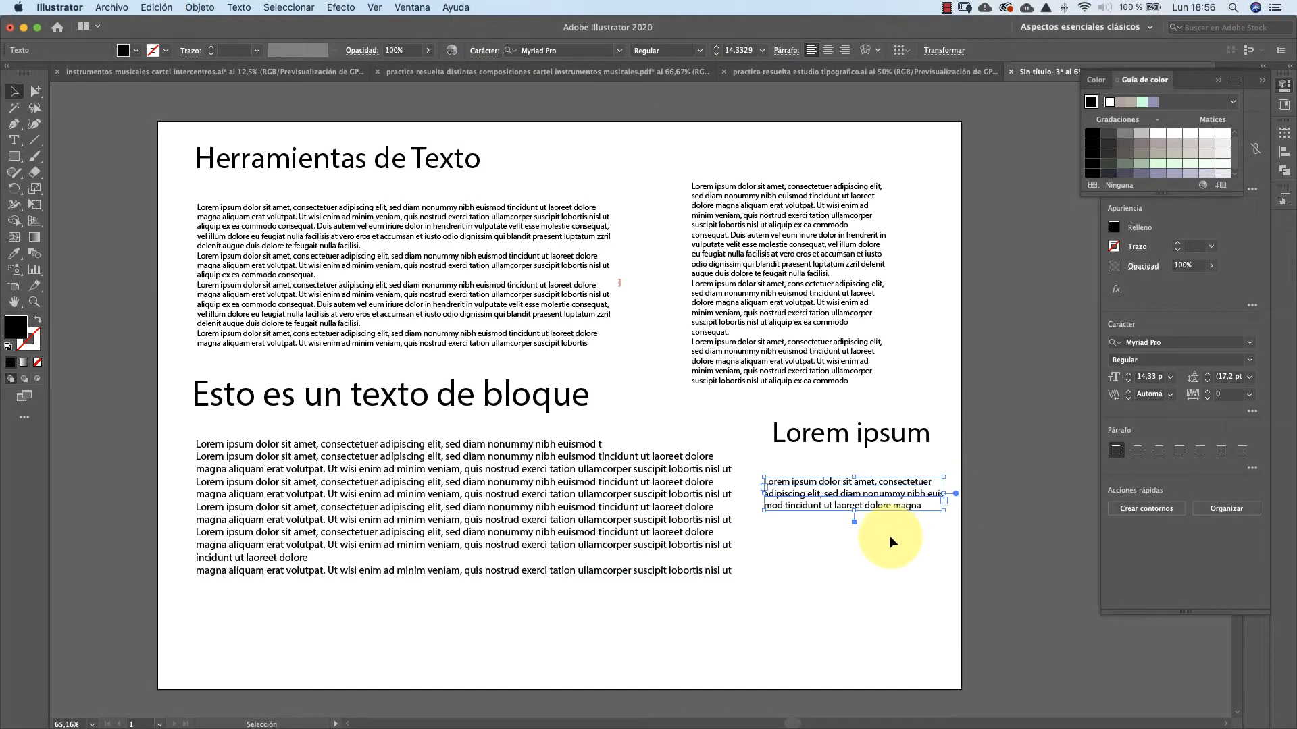
{"action": "left_click", "coordinate": [891, 541]}
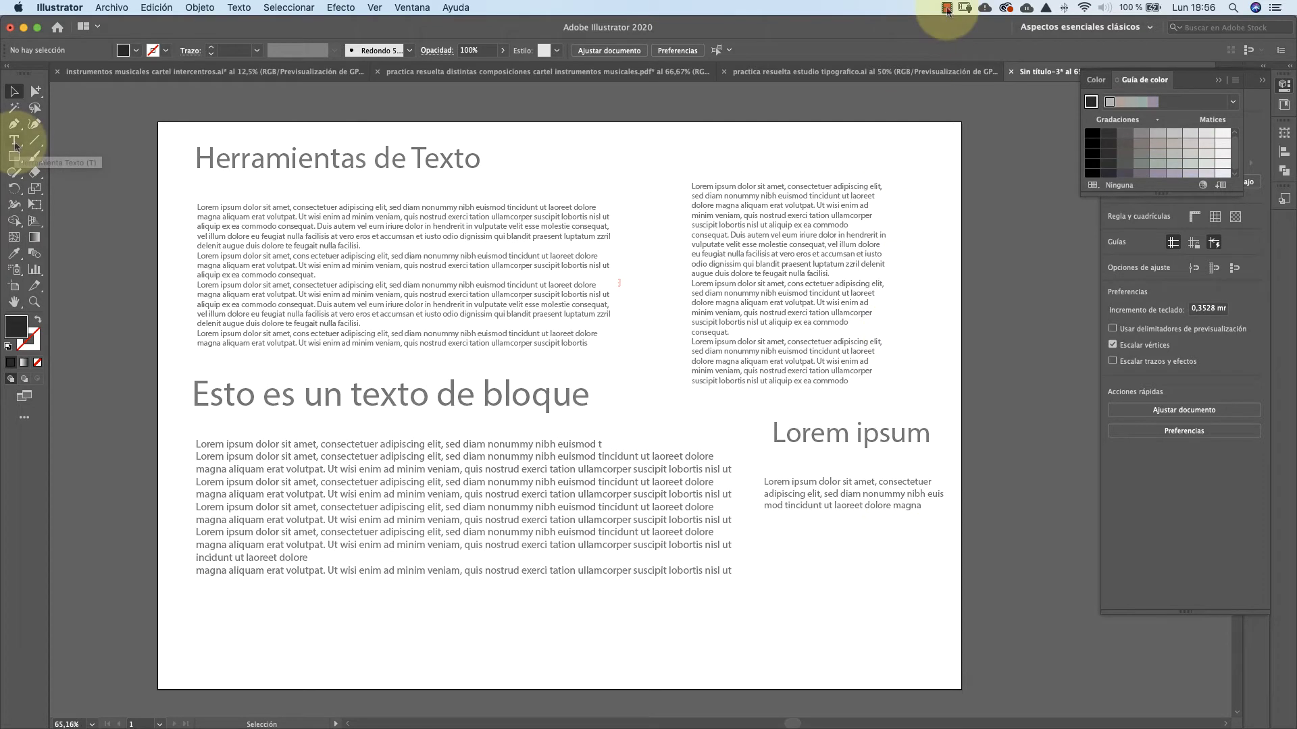
{"action": "left_click", "coordinate": [946, 7]}
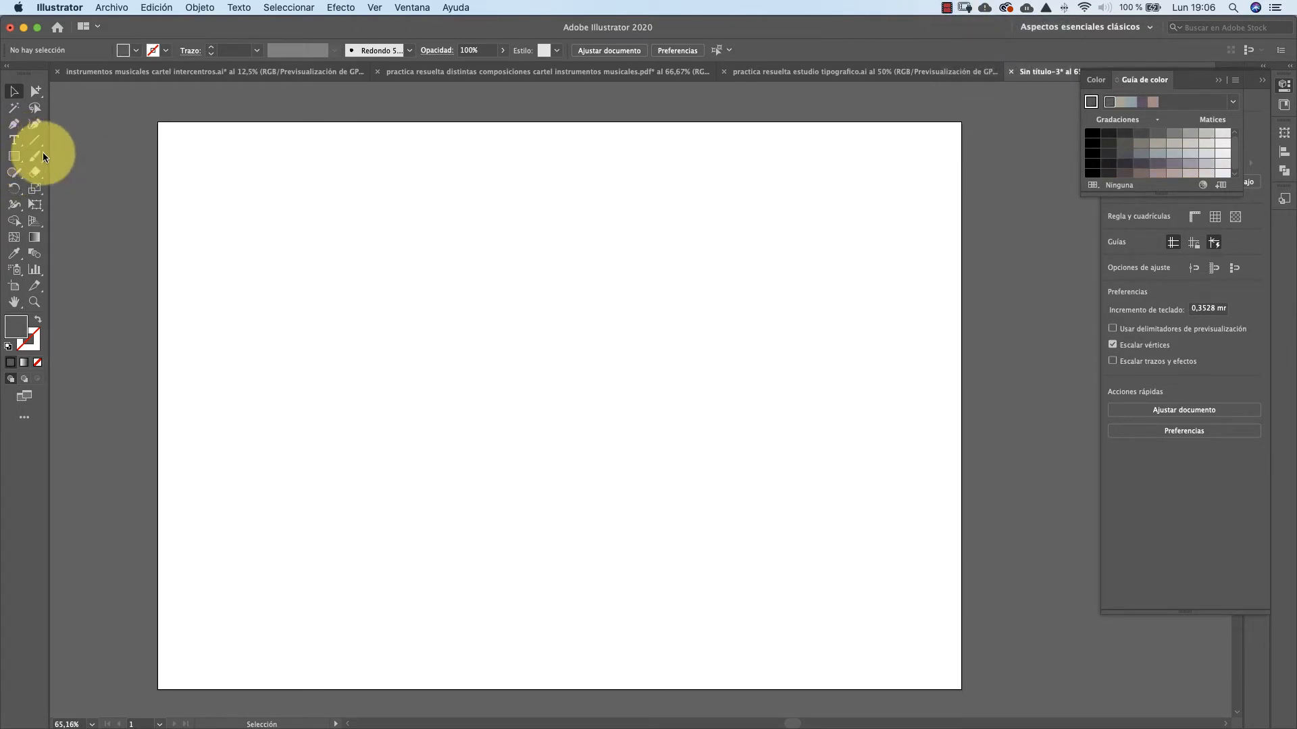
Draw a rectangle about 137 × 104 mm in the artboard's upper left and an ellipse about 147 × 118 mm beside it
{"action": "left_click", "coordinate": [14, 157]}
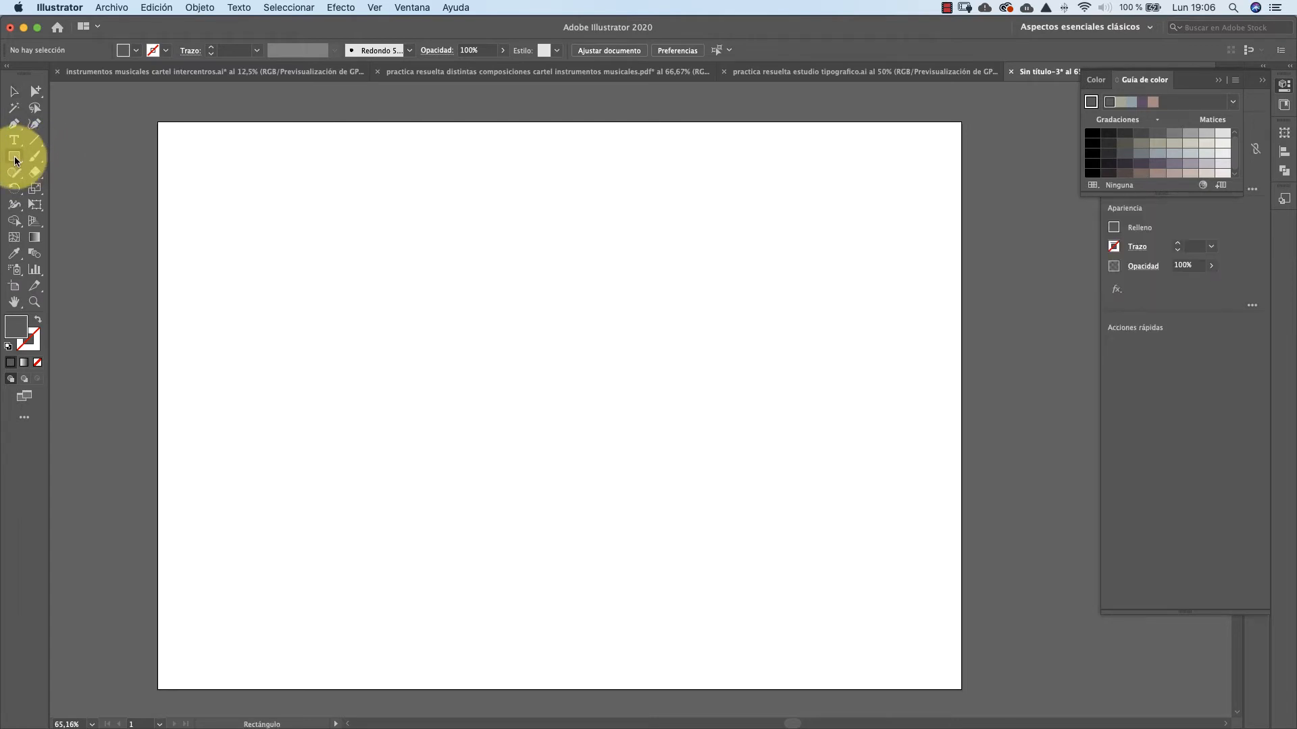
{"action": "left_click_drag", "start_coordinate": [210, 206], "coordinate": [473, 406]}
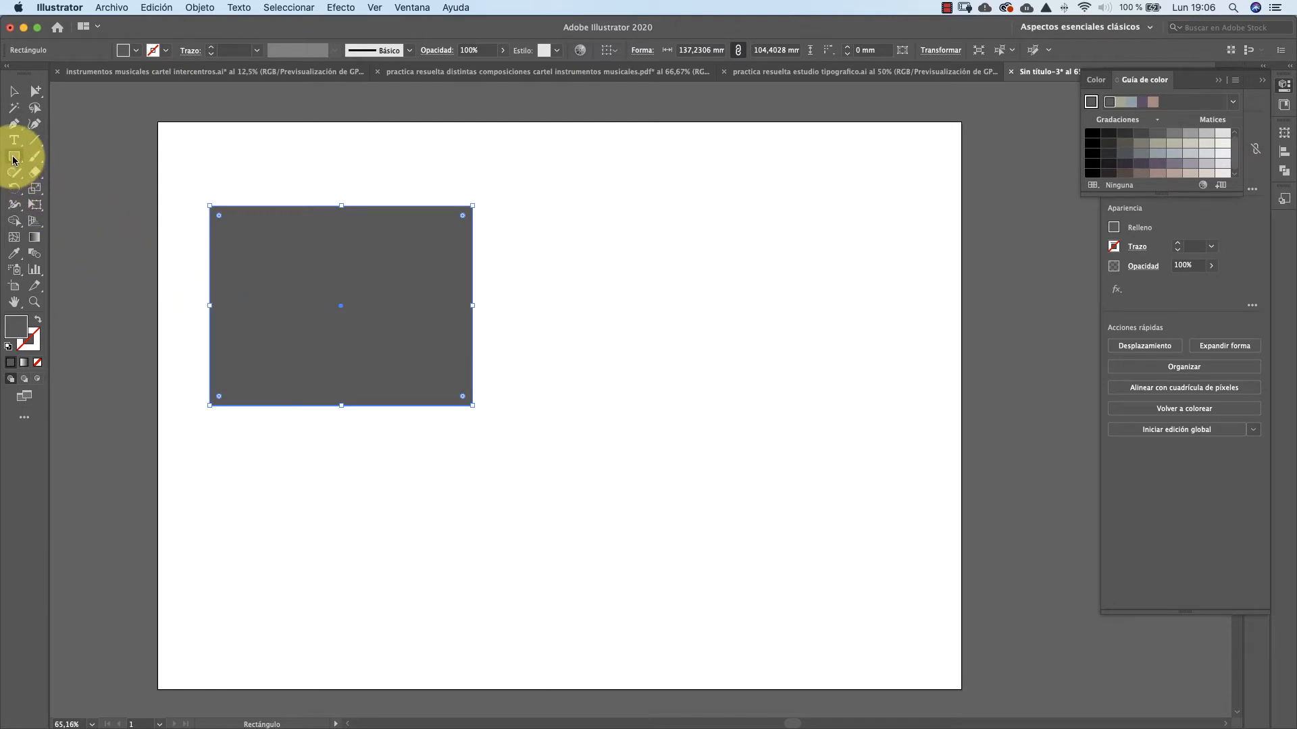
{"action": "left_click_drag", "start_coordinate": [15, 157], "coordinate": [58, 197]}
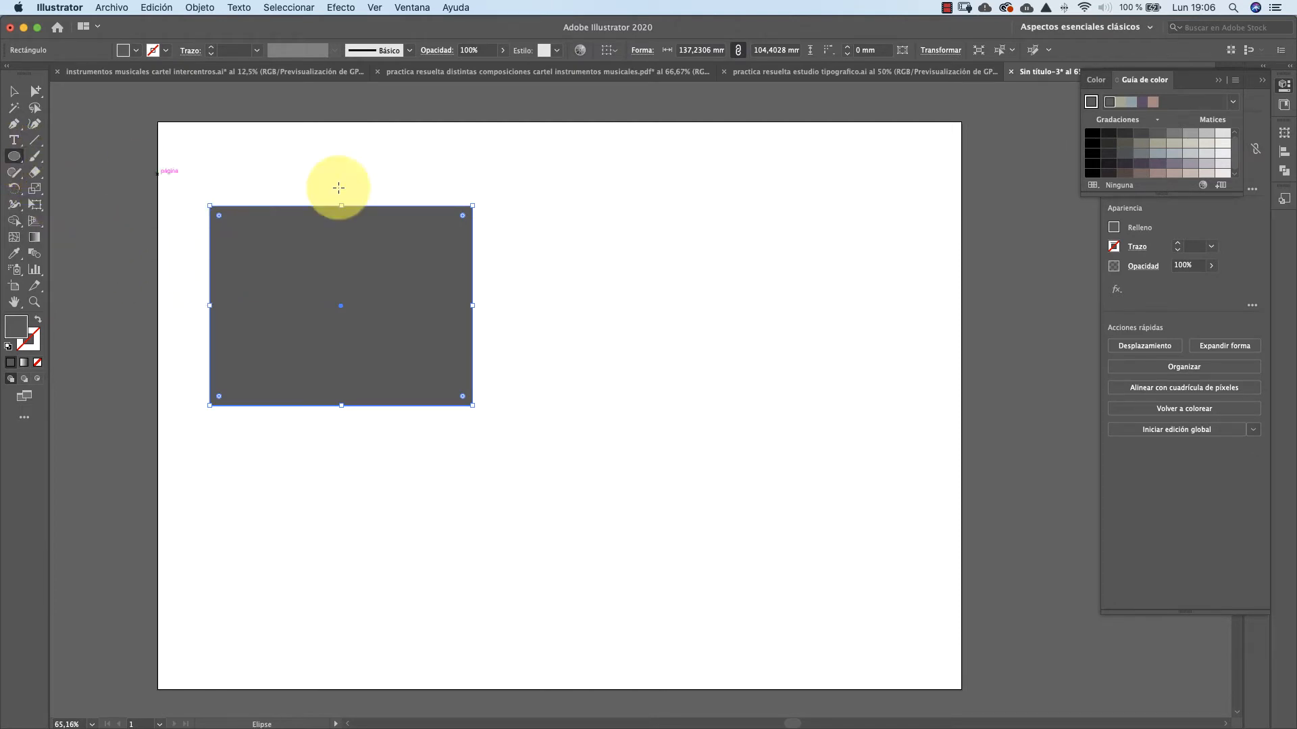
{"action": "left_click_drag", "start_coordinate": [518, 213], "coordinate": [801, 436]}
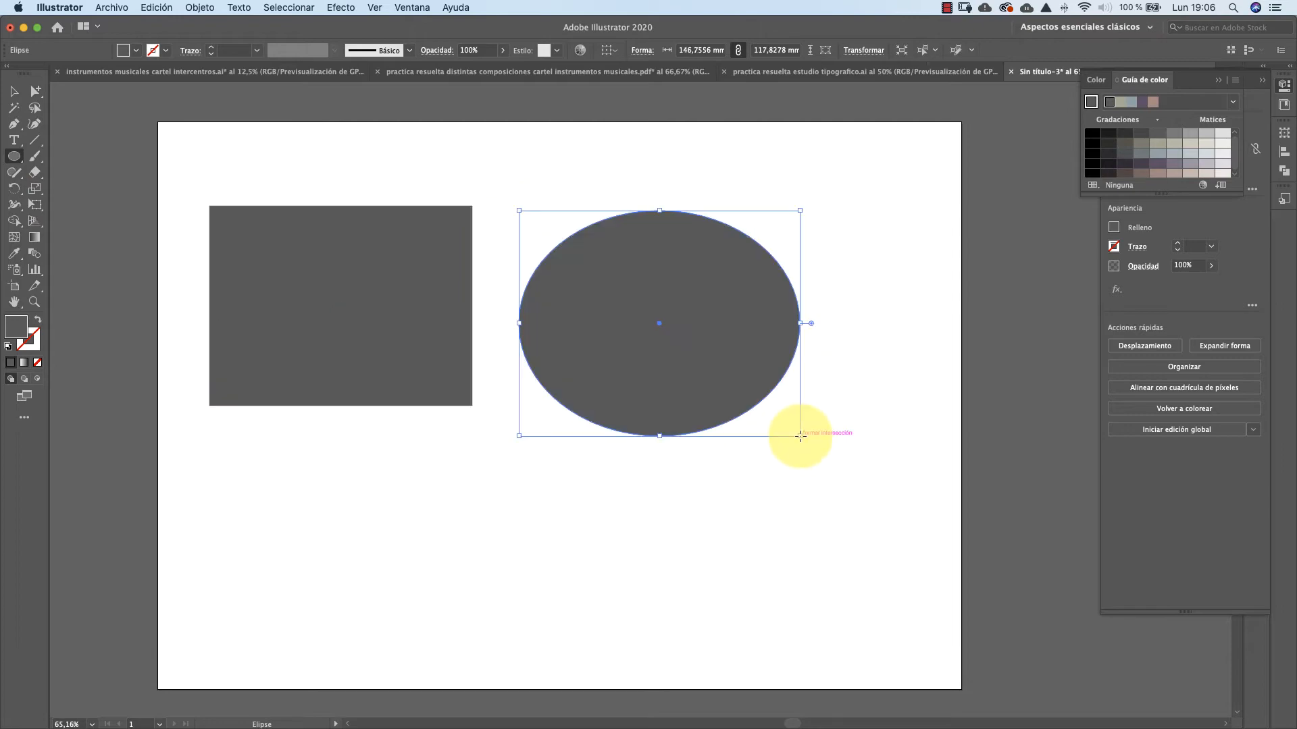
Turn the rectangle into an area text frame with placeholder text and shorten it from below to hold only the first paragraph
{"action": "left_click", "coordinate": [16, 141]}
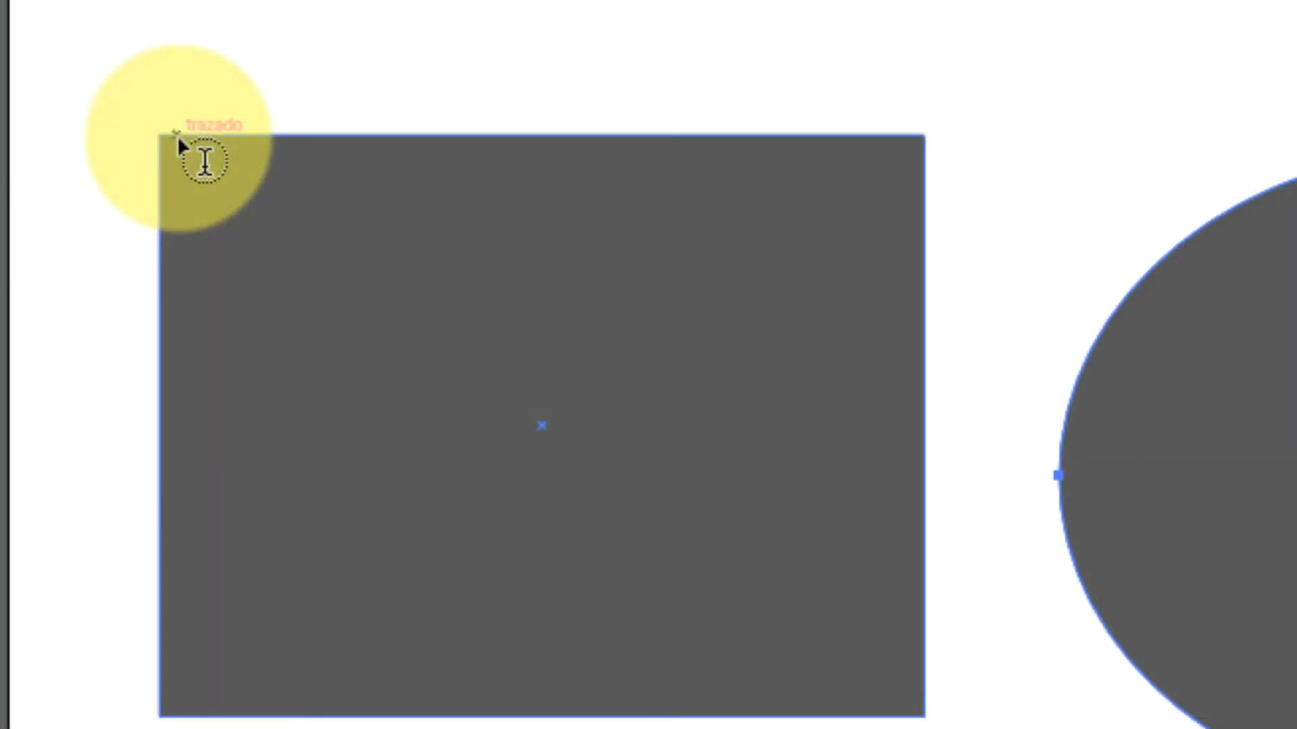
{"action": "left_click", "coordinate": [191, 146]}
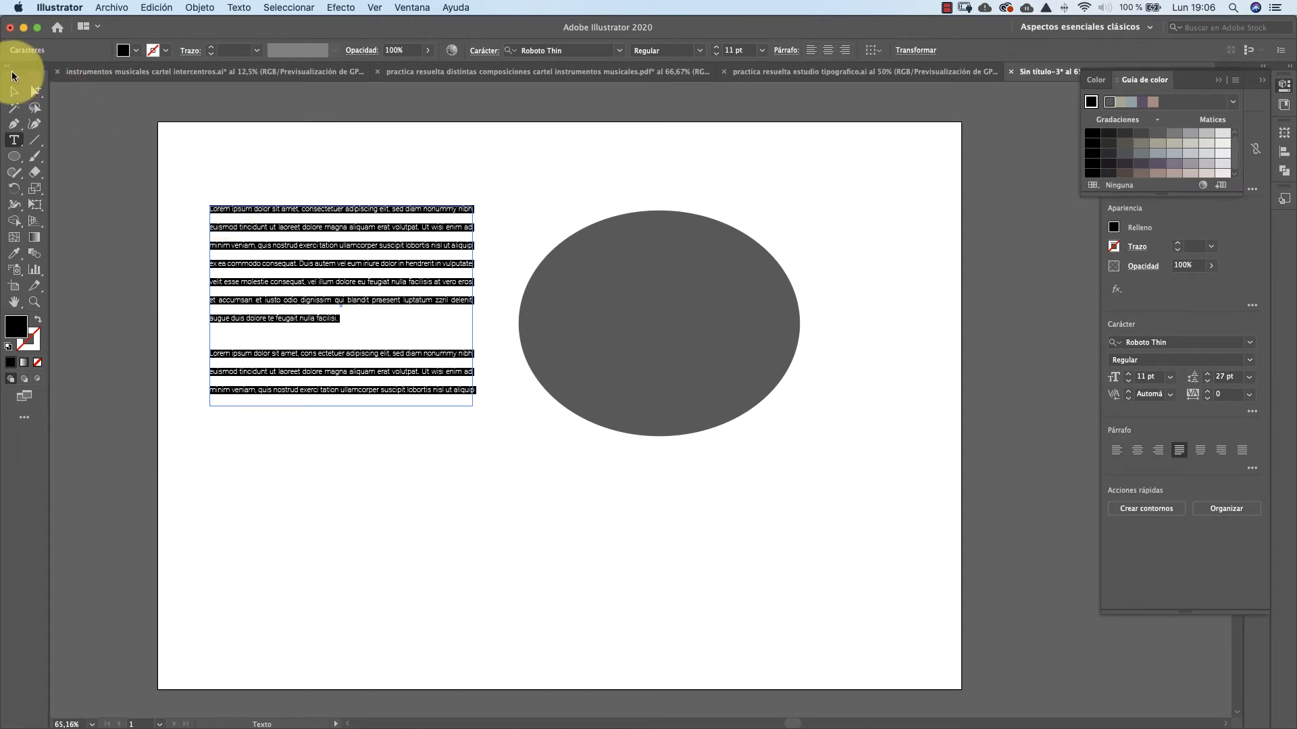
{"action": "left_click", "coordinate": [14, 91]}
{"action": "left_click", "coordinate": [241, 132]}
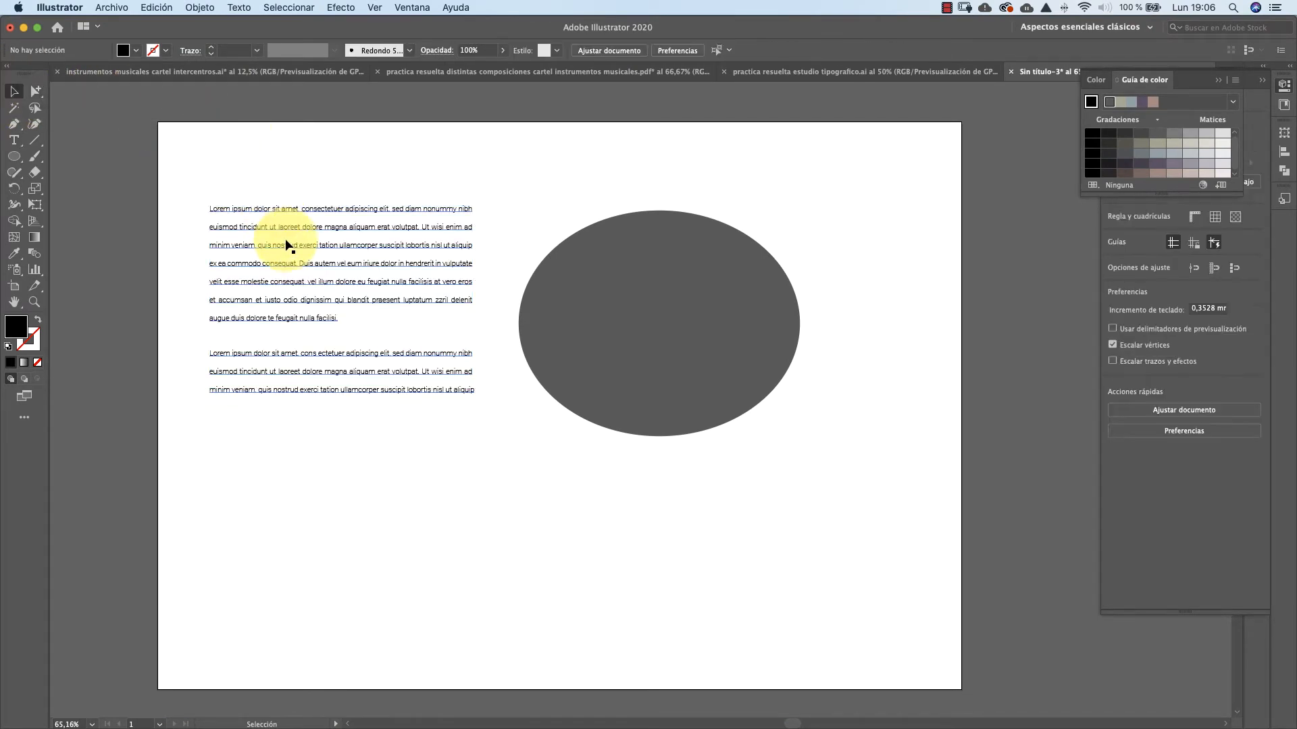
{"action": "left_click", "coordinate": [292, 242]}
{"action": "mouse_move", "coordinate": [341, 406]}
{"action": "left_mouse_down"}
{"action": "mouse_move", "coordinate": [330, 473]}
{"action": "mouse_move", "coordinate": [347, 344]}
{"action": "left_mouse_up"}
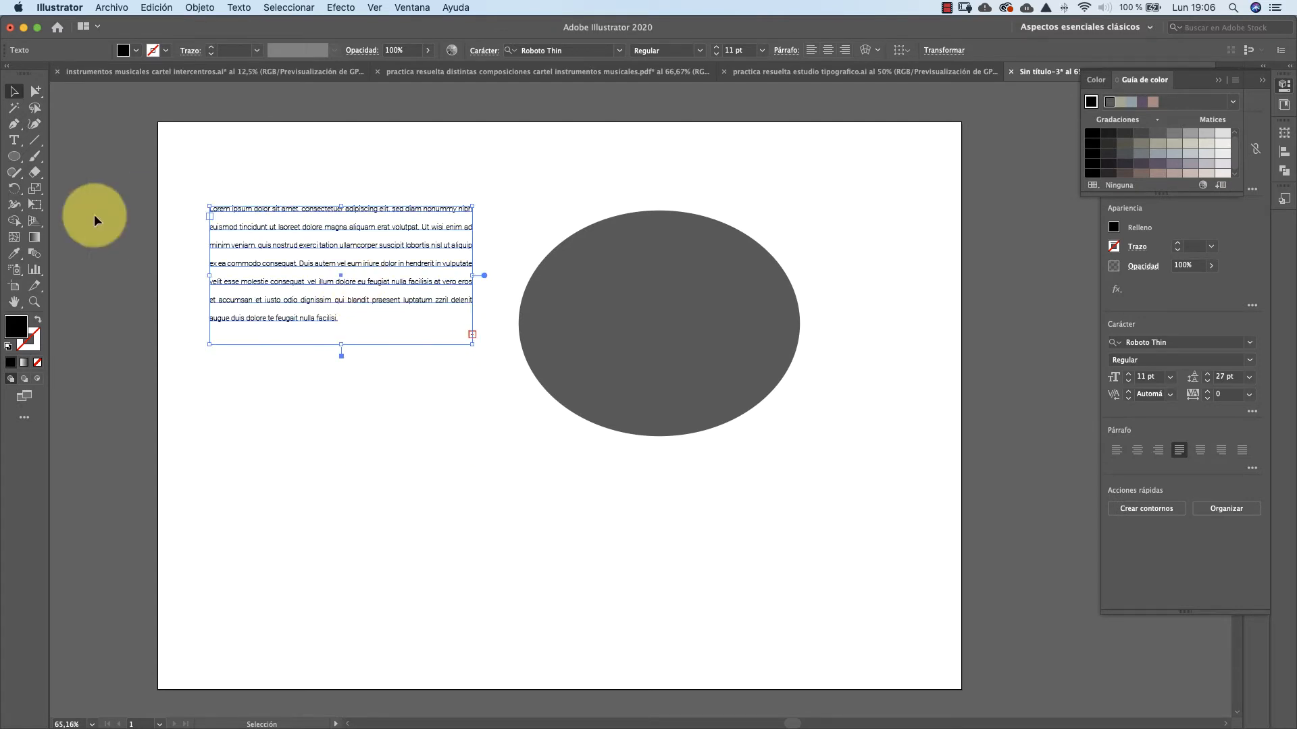
Turn the ellipse into an area text shape filled with placeholder text and move it slightly upward
{"action": "left_click", "coordinate": [14, 140]}
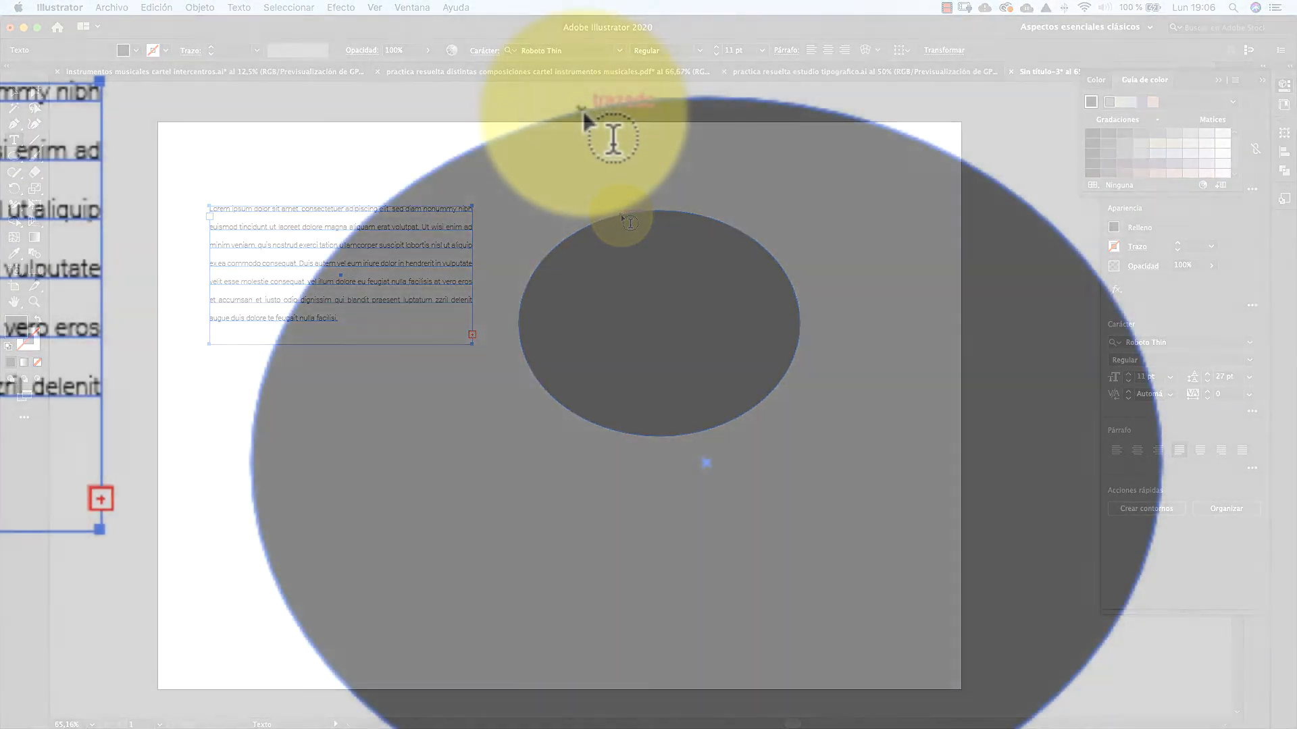
{"action": "left_click", "coordinate": [622, 213]}
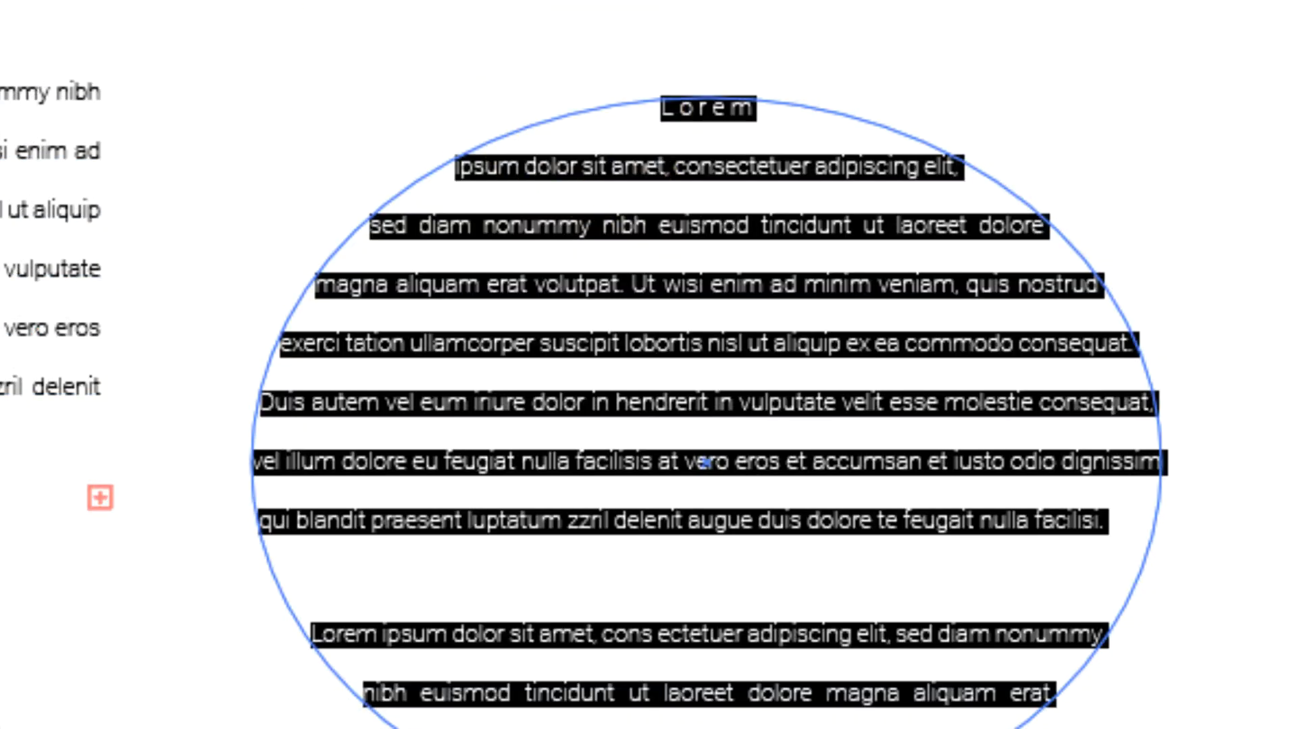
{"action": "key", "text": "Escape"}
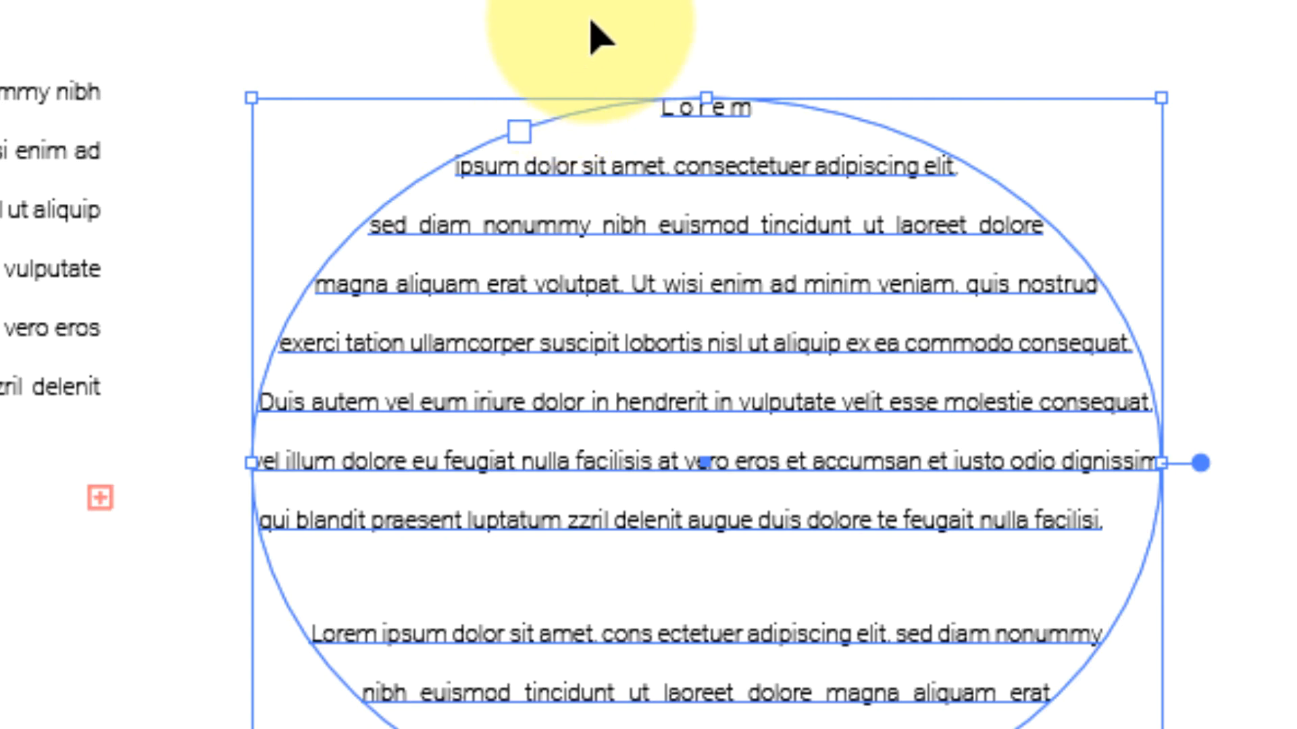
{"action": "left_click", "coordinate": [591, 25]}
{"action": "left_click", "coordinate": [650, 251]}
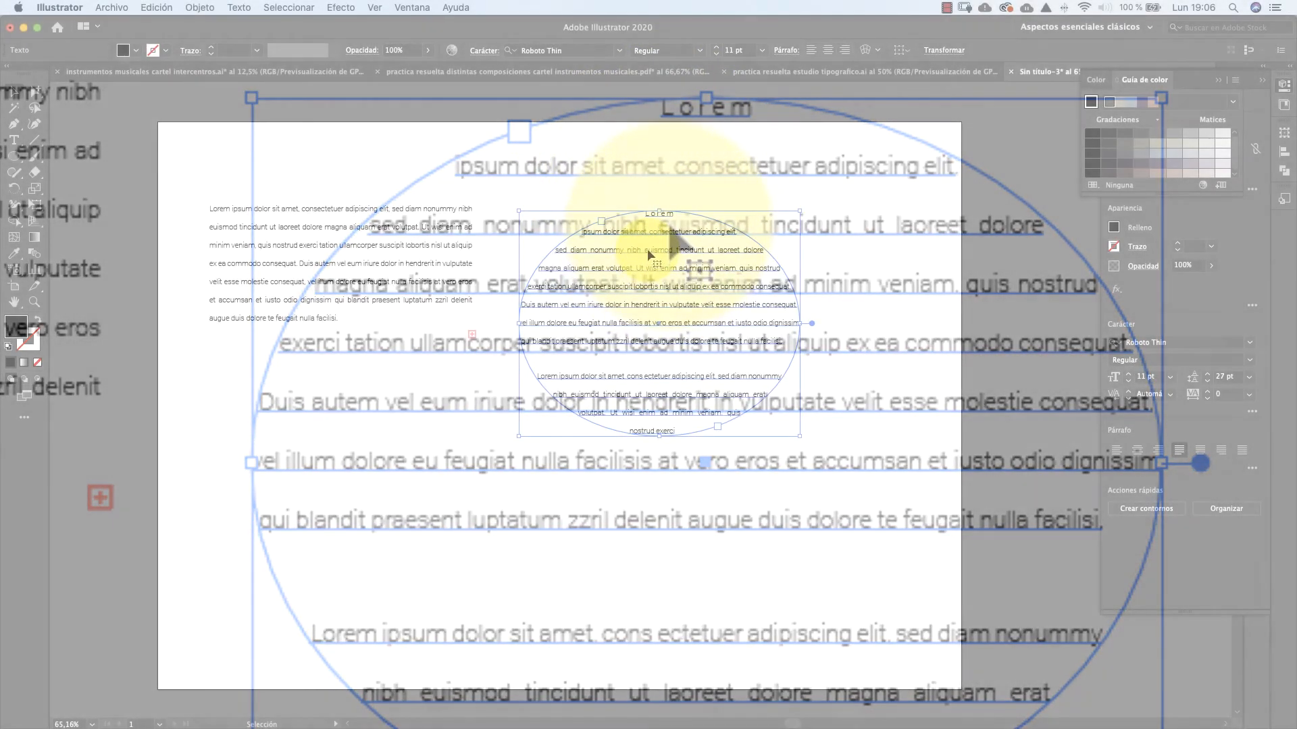
{"action": "left_click_drag", "start_coordinate": [647, 249], "coordinate": [647, 213]}
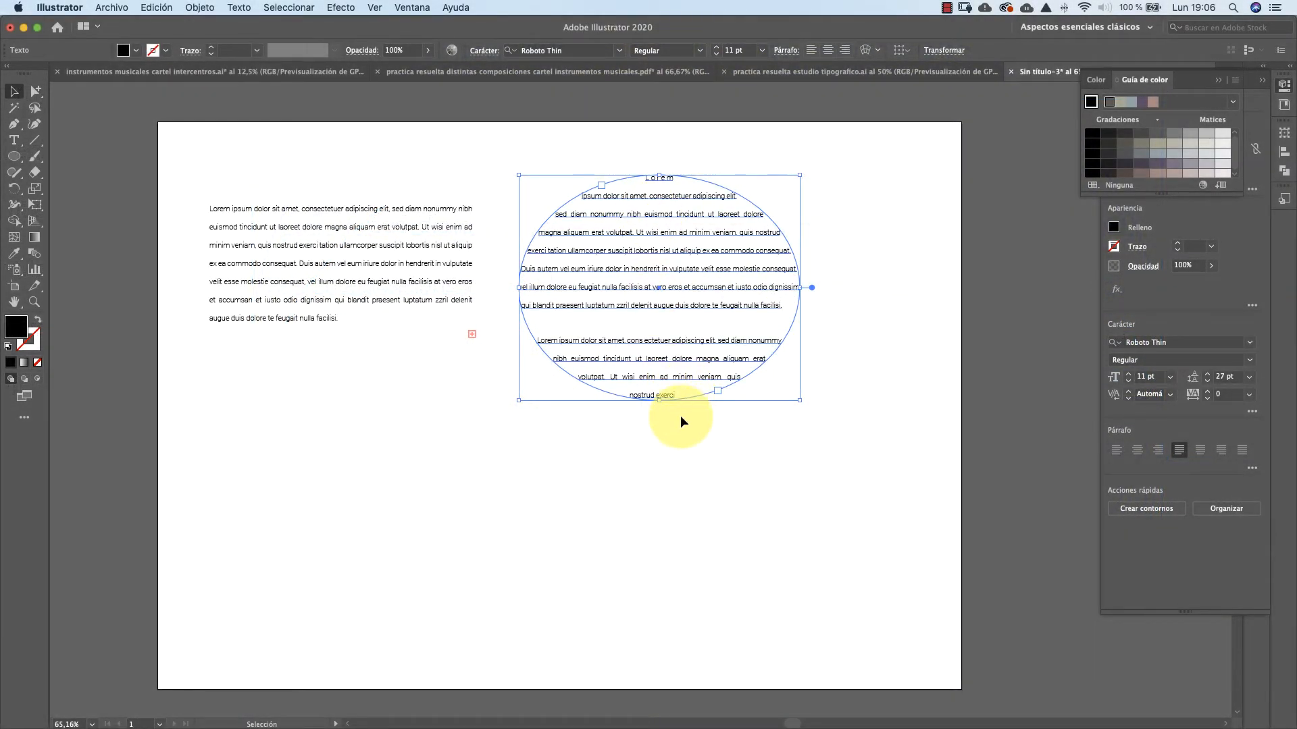
Shorten the elliptical text shape slightly from its lower edge so its last line overflows, then deselect it
{"action": "left_click", "coordinate": [681, 418]}
{"action": "left_click", "coordinate": [673, 306]}
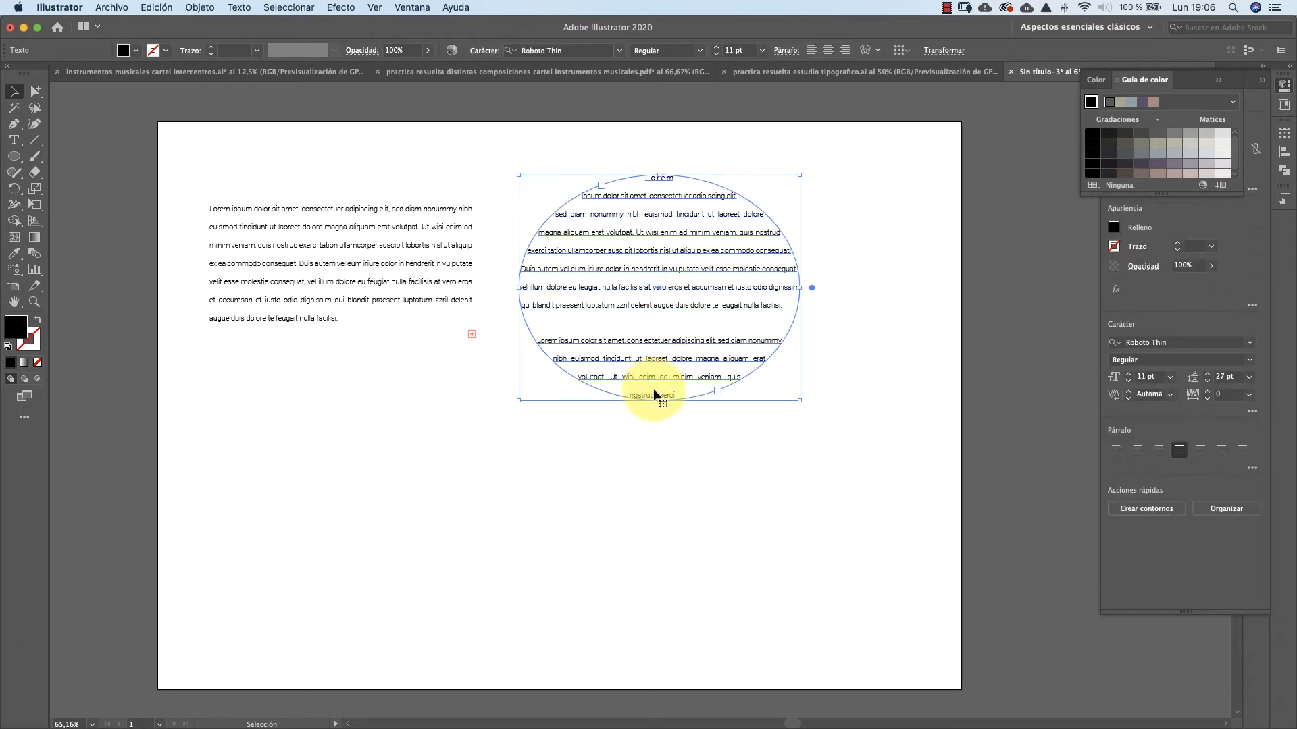
{"action": "mouse_move", "coordinate": [660, 398]}
{"action": "left_mouse_down"}
{"action": "mouse_move", "coordinate": [660, 346]}
{"action": "mouse_move", "coordinate": [657, 493]}
{"action": "mouse_move", "coordinate": [663, 384]}
{"action": "mouse_move", "coordinate": [661, 399]}
{"action": "left_mouse_up"}
{"action": "left_click", "coordinate": [618, 478]}
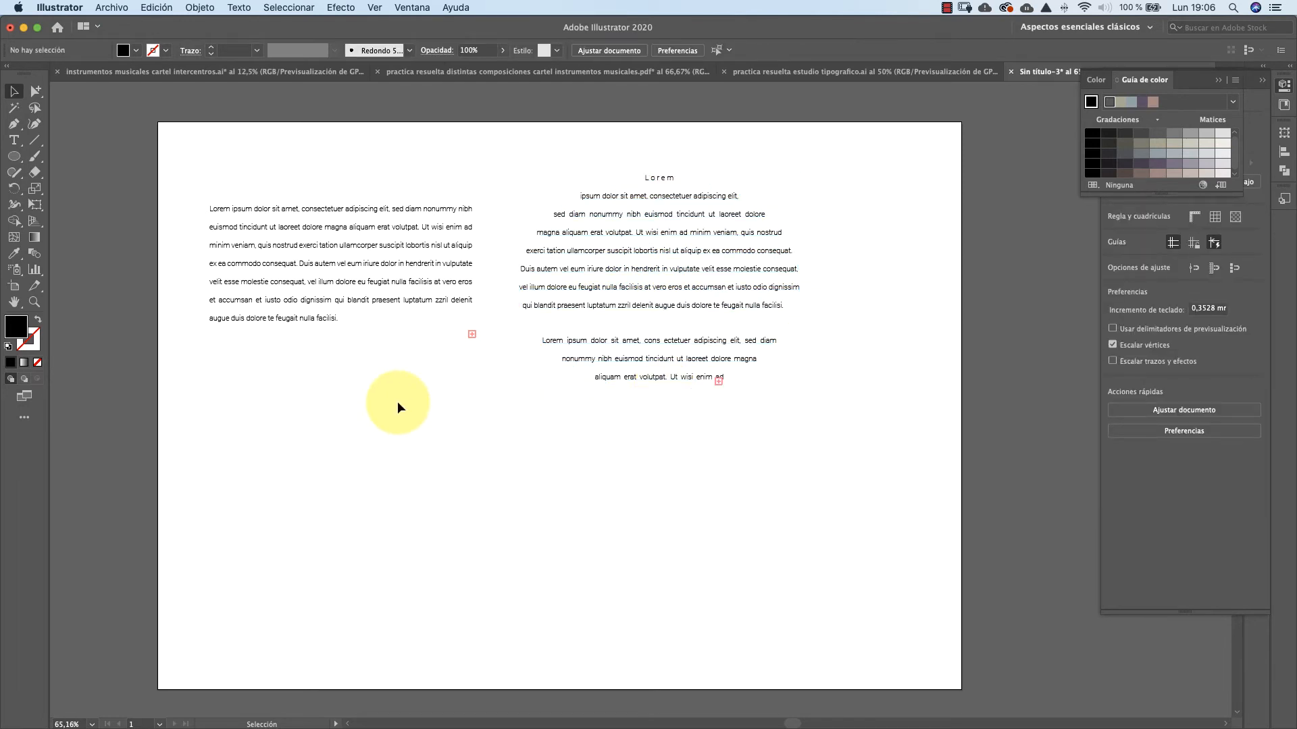
Paint a bean-shaped outline about 173 × 65 mm with the Paintbrush below the rectangular text and join its end points
{"action": "left_click", "coordinate": [35, 156]}
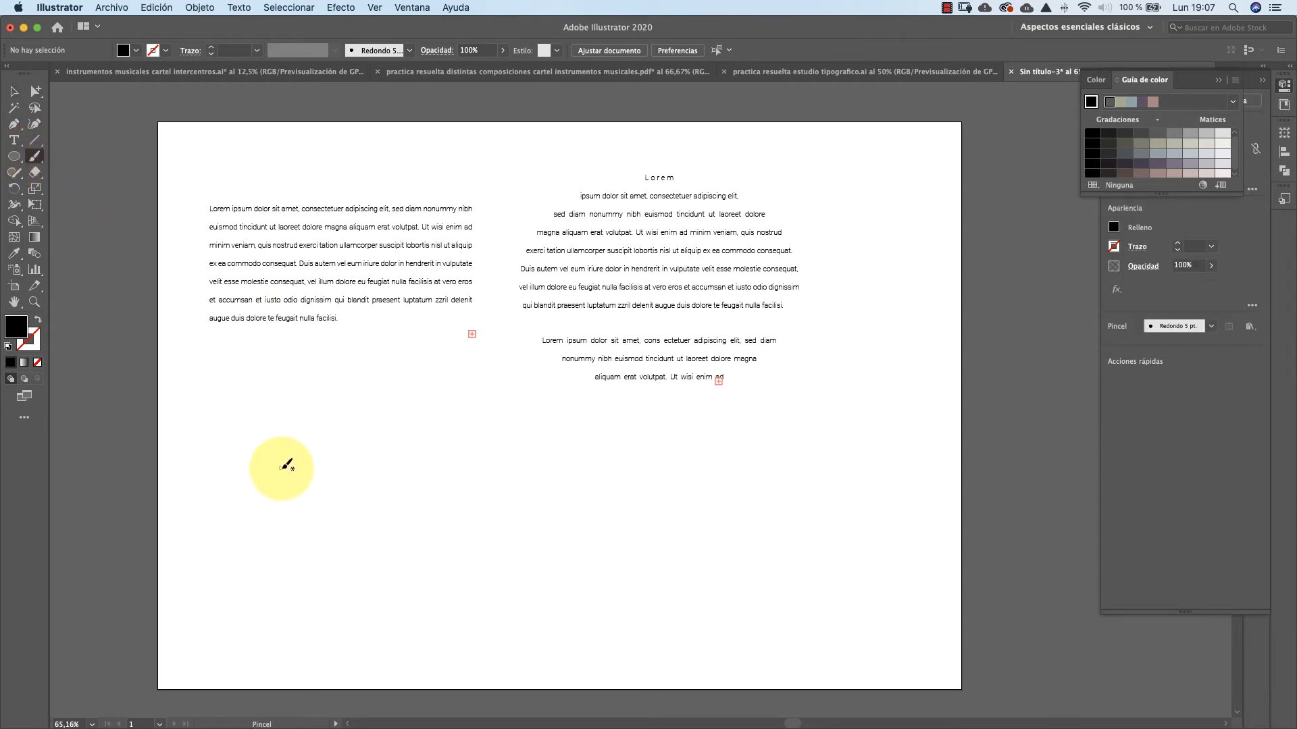
{"action": "mouse_move", "coordinate": [305, 450]}
{"action": "left_mouse_down"}
{"action": "mouse_move", "coordinate": [251, 469]}
{"action": "mouse_move", "coordinate": [239, 525]}
{"action": "mouse_move", "coordinate": [332, 553]}
{"action": "mouse_move", "coordinate": [407, 556]}
{"action": "mouse_move", "coordinate": [553, 500]}
{"action": "mouse_move", "coordinate": [566, 481]}
{"action": "mouse_move", "coordinate": [538, 441]}
{"action": "mouse_move", "coordinate": [477, 436]}
{"action": "mouse_move", "coordinate": [390, 464]}
{"action": "mouse_move", "coordinate": [304, 450]}
{"action": "left_mouse_up"}
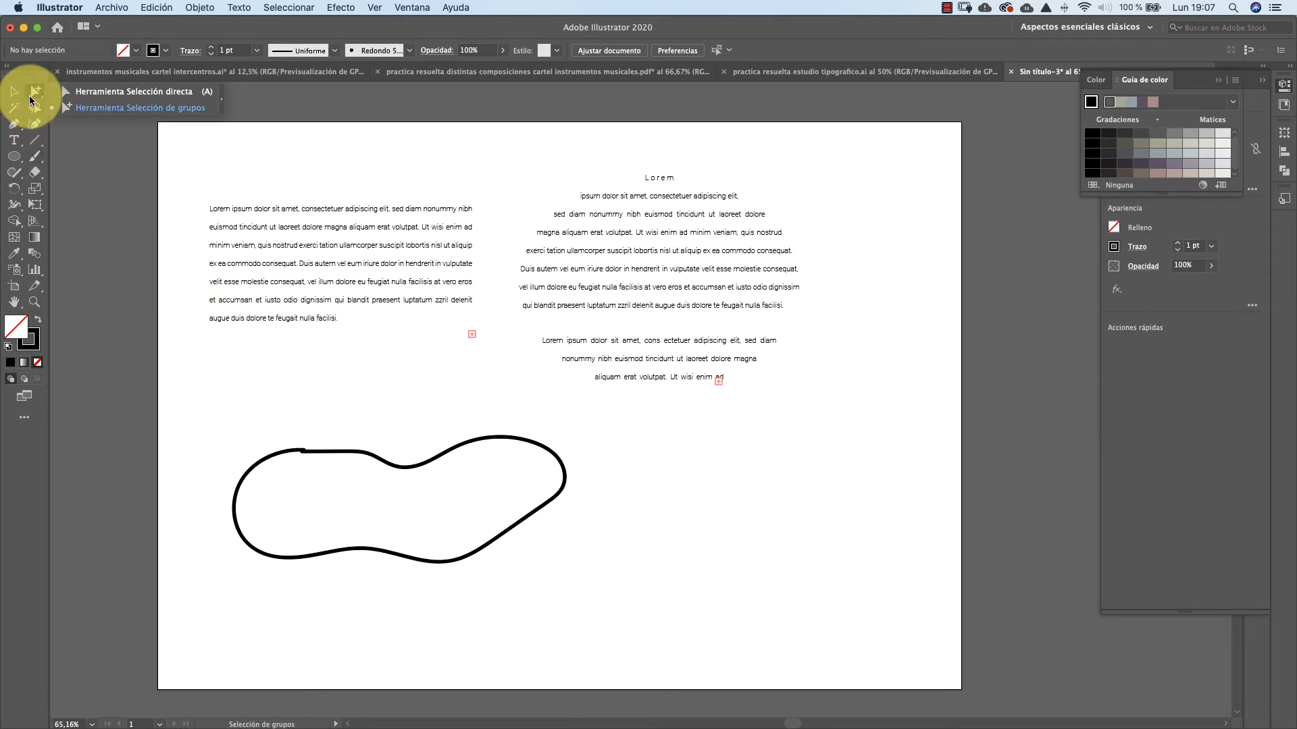
{"action": "left_click", "coordinate": [32, 94]}
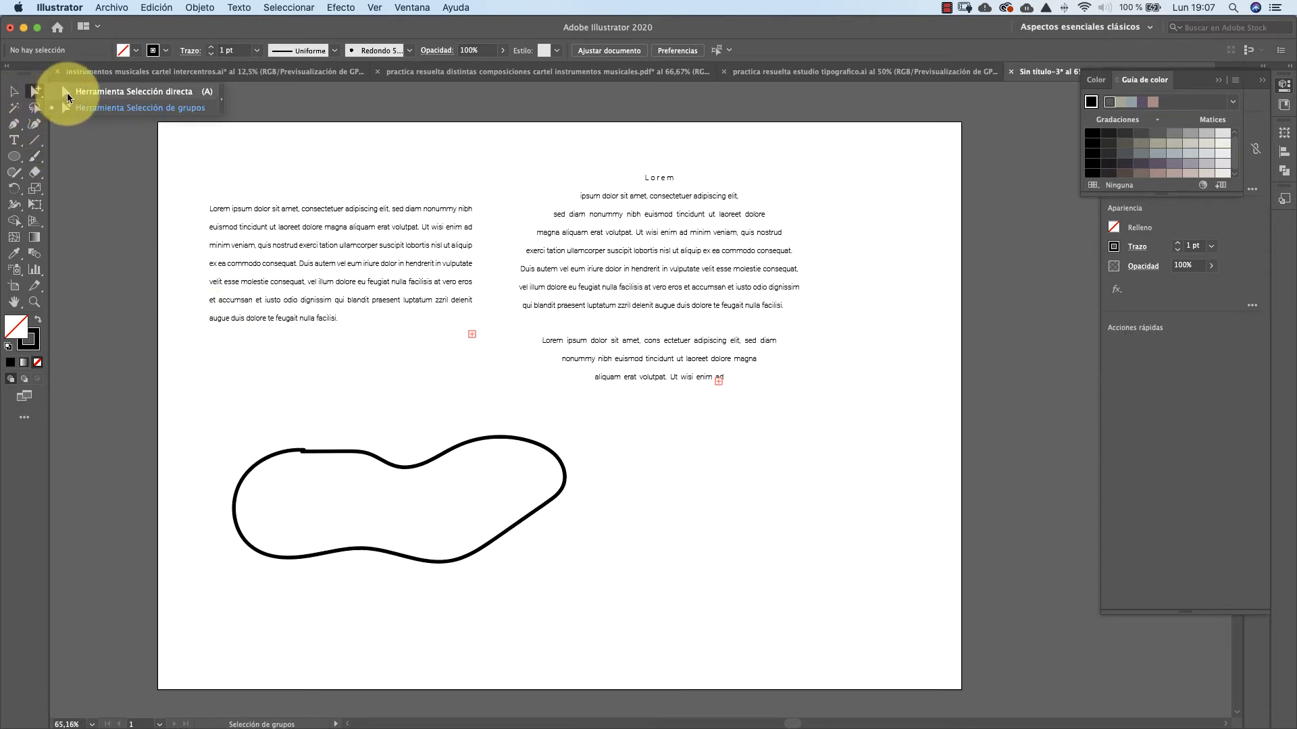
{"action": "left_click", "coordinate": [67, 95]}
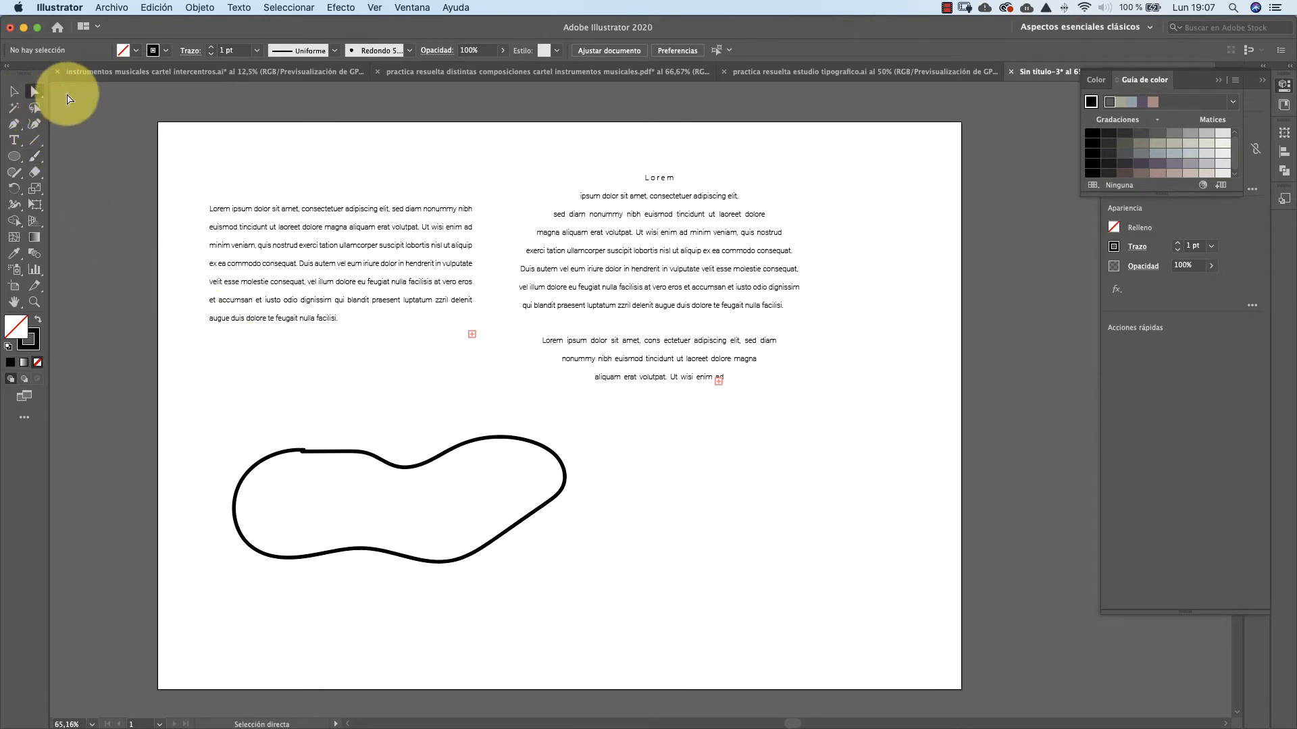
{"action": "left_click", "coordinate": [301, 451]}
{"action": "right_click", "coordinate": [304, 456]}
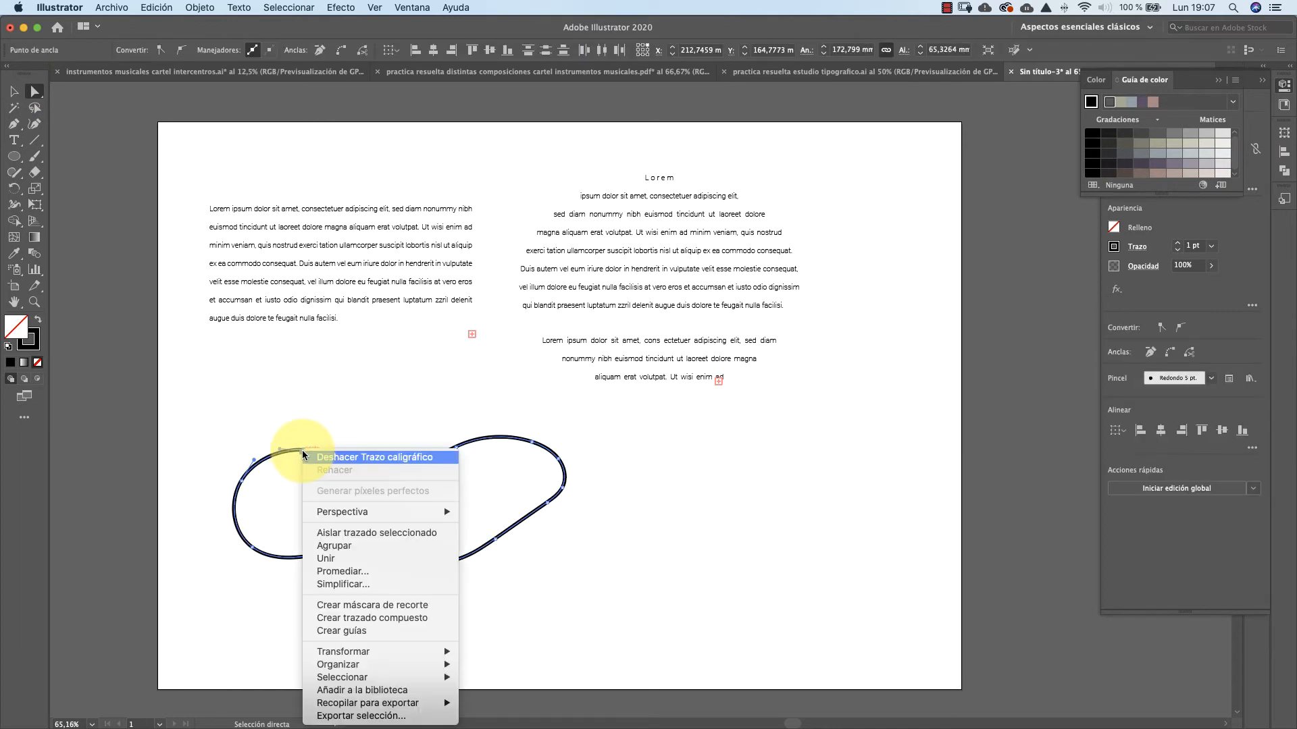
{"action": "left_click", "coordinate": [328, 561]}
{"action": "left_click", "coordinate": [332, 416]}
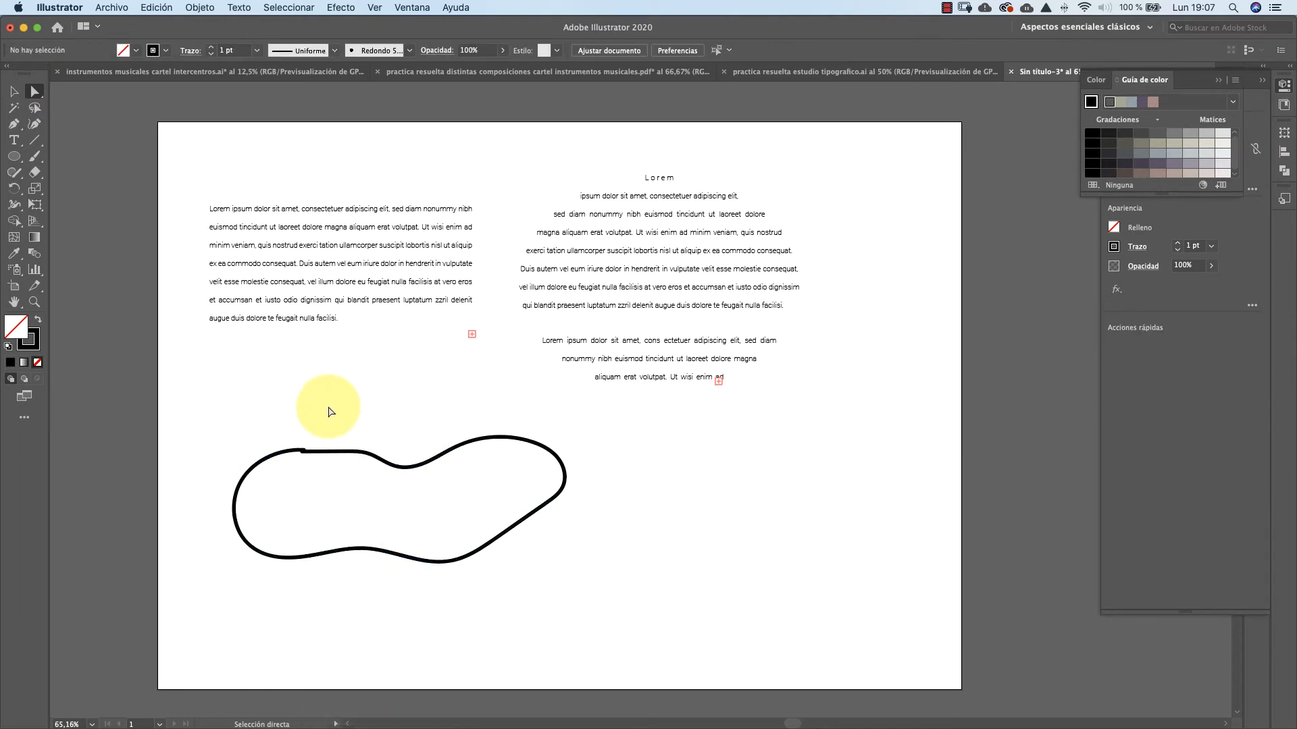
Turn the bean-shaped outline into area text with placeholder text and move it up and left, closer to the rectangular text
{"action": "left_click", "coordinate": [14, 140]}
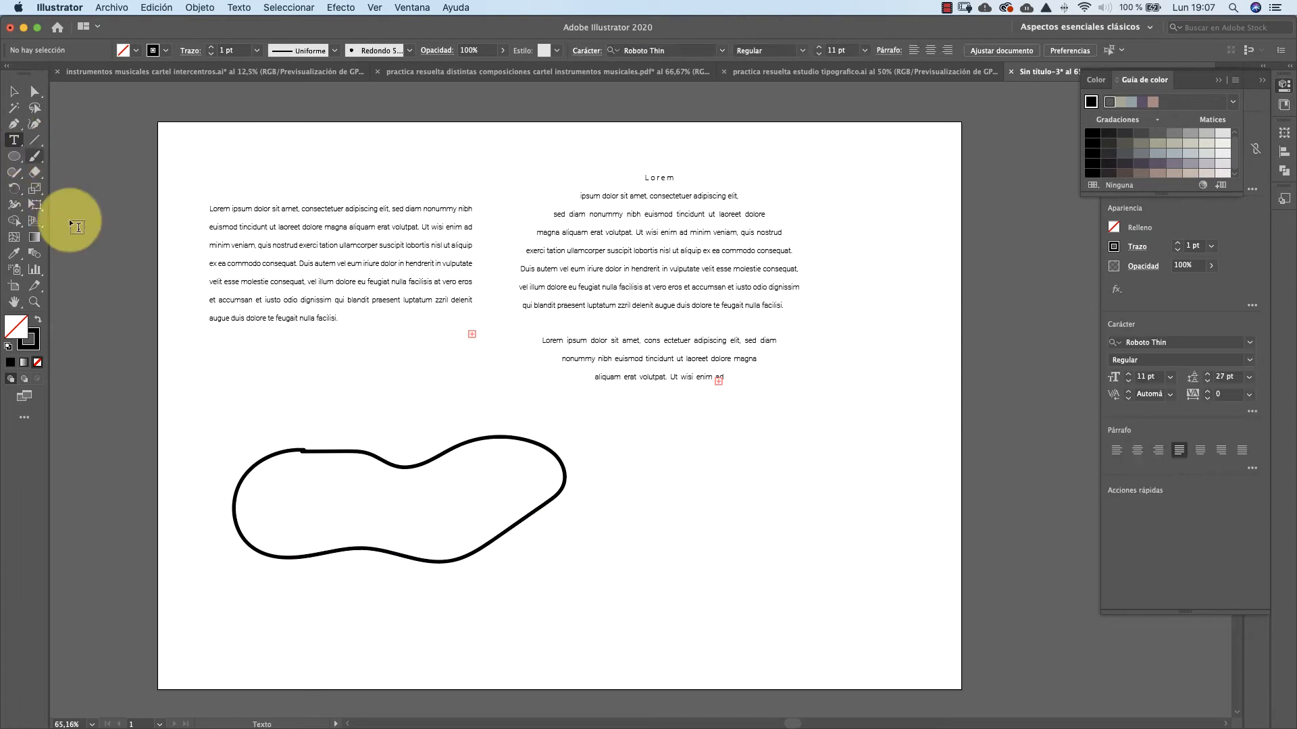
{"action": "left_click", "coordinate": [263, 461]}
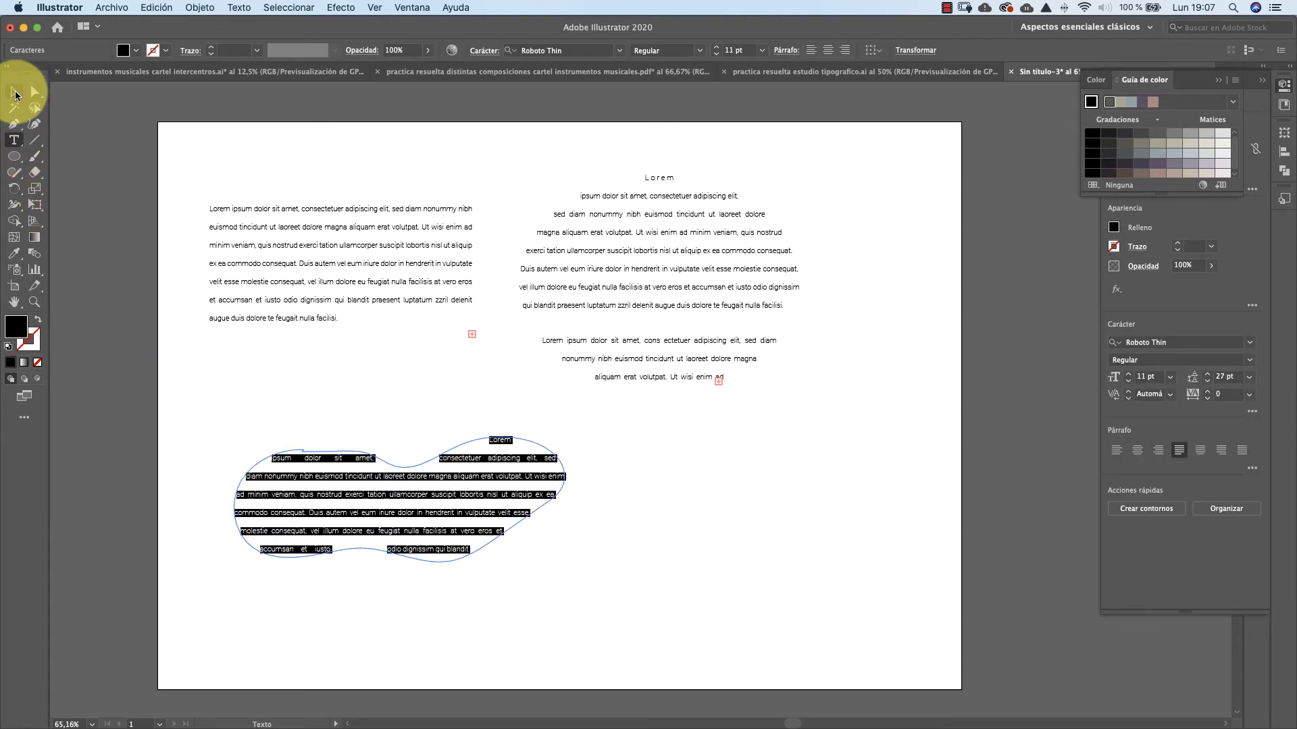
{"action": "left_click", "coordinate": [15, 93]}
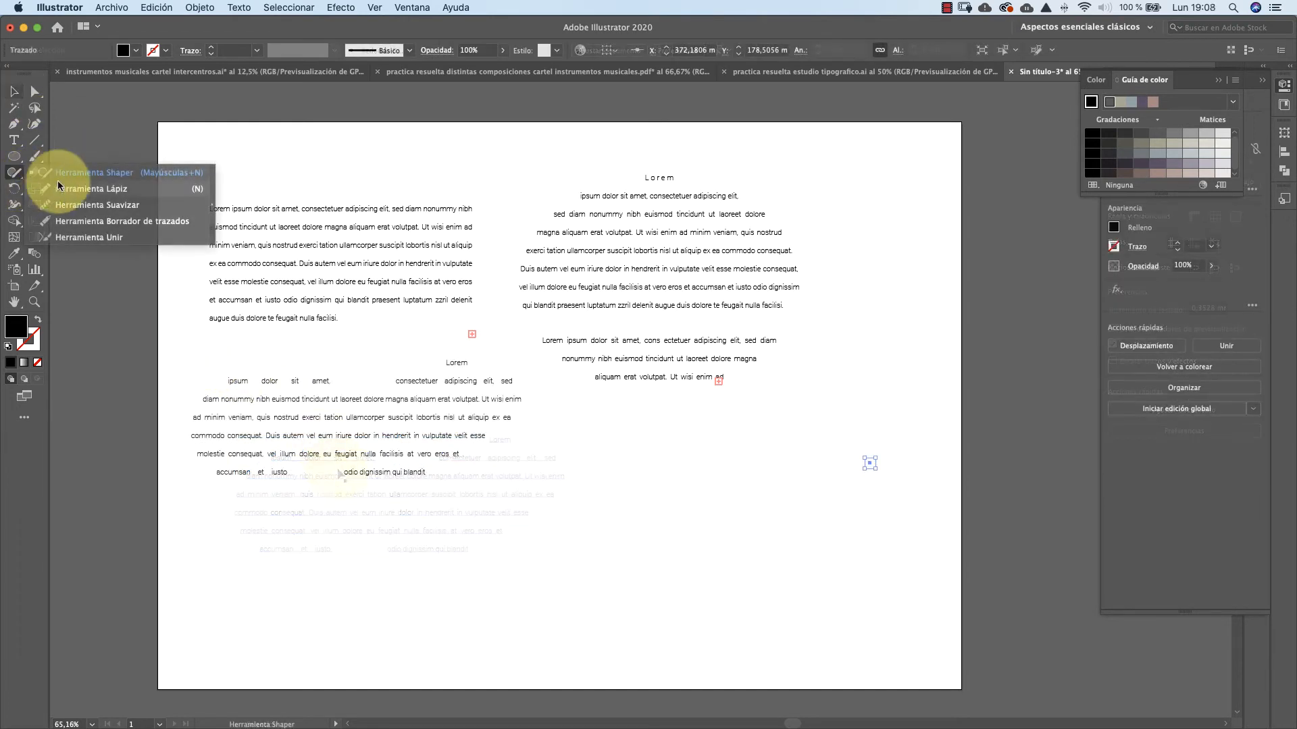
Draw a wavy open path about 352 × 83 mm with the Pencil across the lower part of the artboard
{"action": "left_click", "coordinate": [68, 188]}
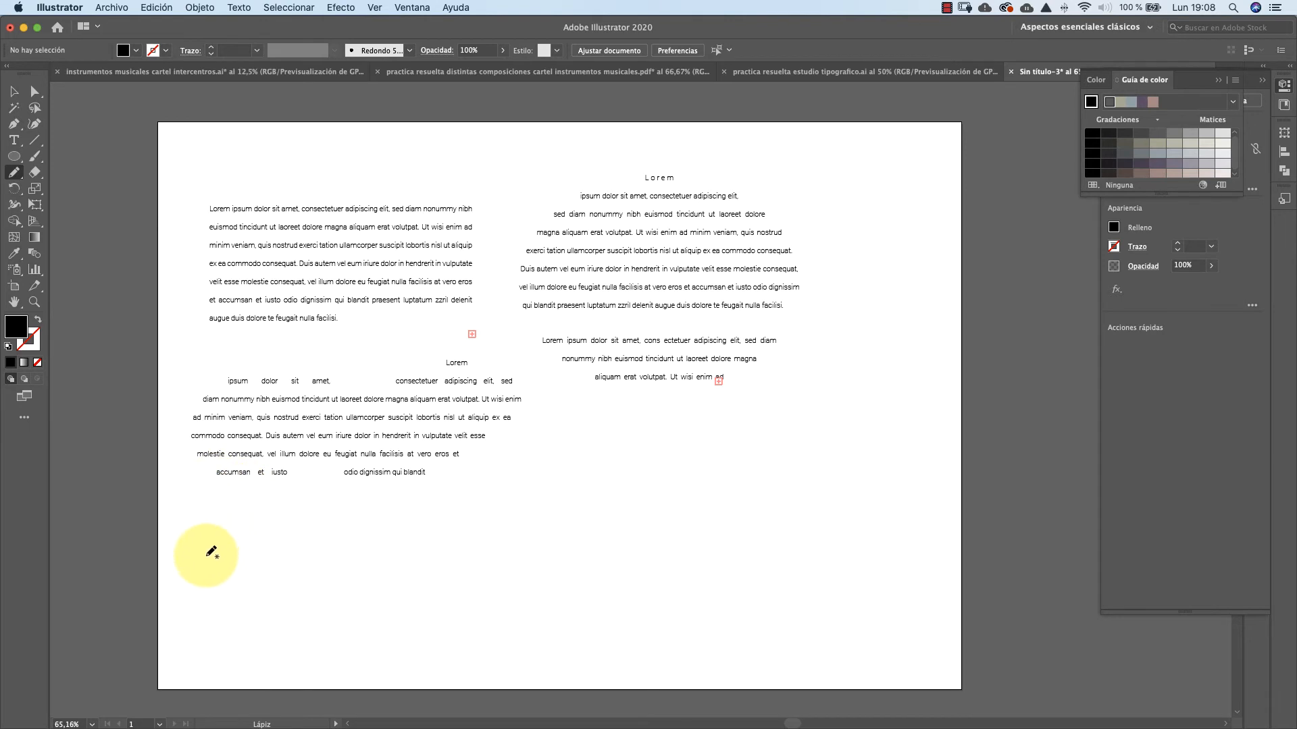
{"action": "mouse_move", "coordinate": [202, 568]}
{"action": "left_mouse_down"}
{"action": "mouse_move", "coordinate": [244, 546]}
{"action": "mouse_move", "coordinate": [346, 618]}
{"action": "mouse_move", "coordinate": [411, 570]}
{"action": "mouse_move", "coordinate": [545, 580]}
{"action": "mouse_move", "coordinate": [564, 564]}
{"action": "mouse_move", "coordinate": [574, 519]}
{"action": "mouse_move", "coordinate": [531, 520]}
{"action": "mouse_move", "coordinate": [545, 498]}
{"action": "mouse_move", "coordinate": [623, 505]}
{"action": "mouse_move", "coordinate": [614, 572]}
{"action": "mouse_move", "coordinate": [684, 601]}
{"action": "mouse_move", "coordinate": [701, 508]}
{"action": "mouse_move", "coordinate": [745, 493]}
{"action": "mouse_move", "coordinate": [763, 529]}
{"action": "mouse_move", "coordinate": [875, 465]}
{"action": "left_mouse_up"}
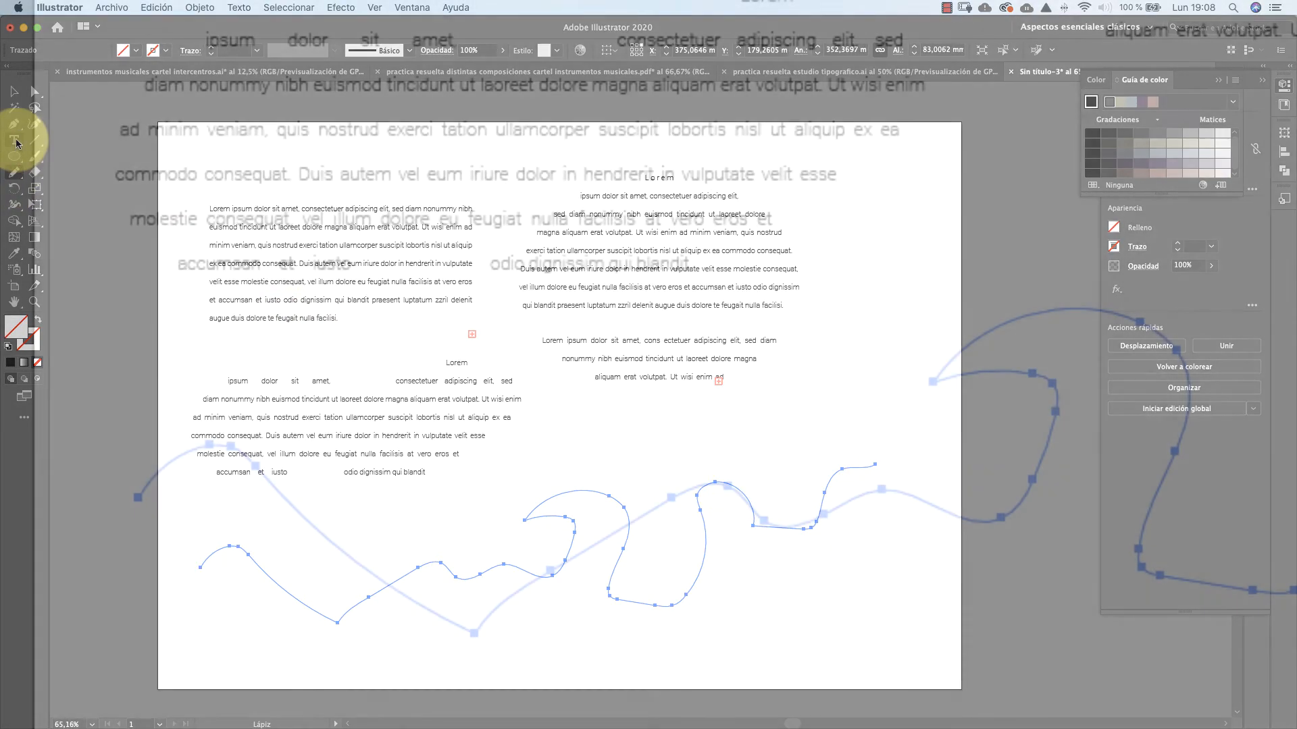
Place placeholder text along the wavy open path, starting near its left end, and deselect it
{"action": "left_click", "coordinate": [15, 141]}
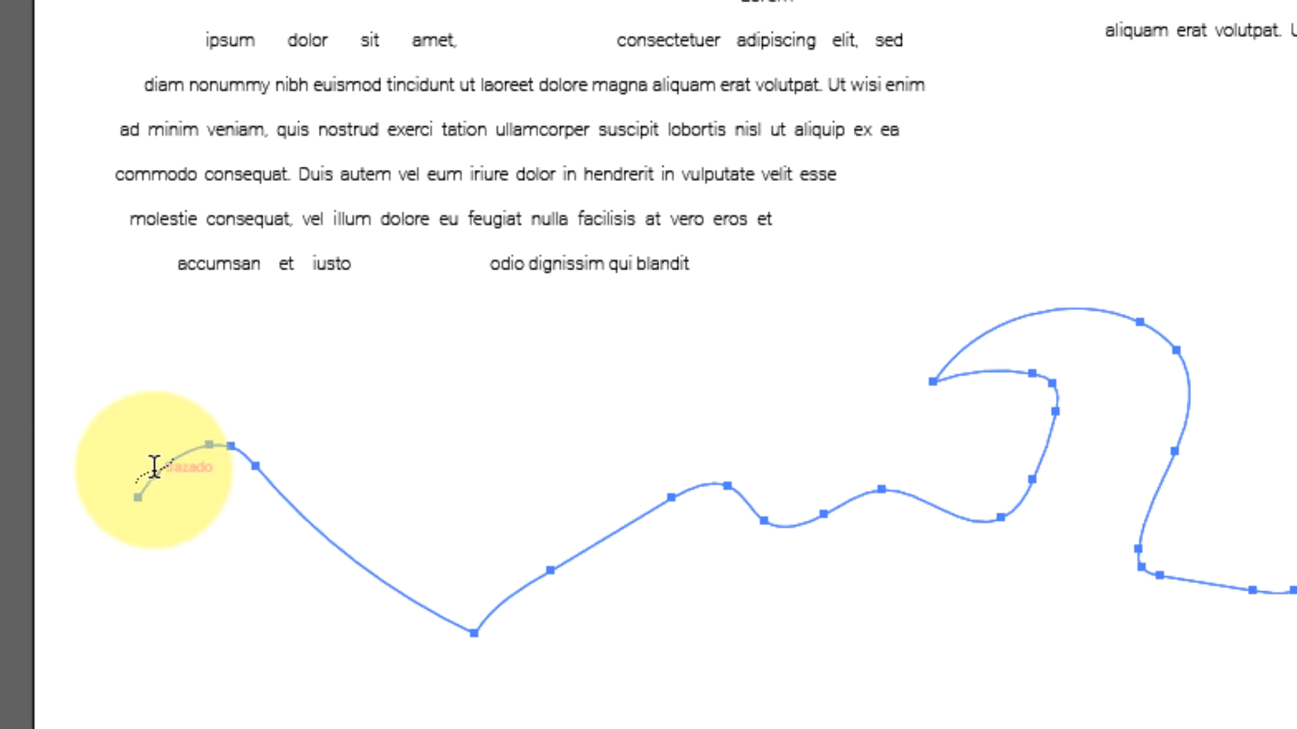
{"action": "left_click", "coordinate": [155, 466]}
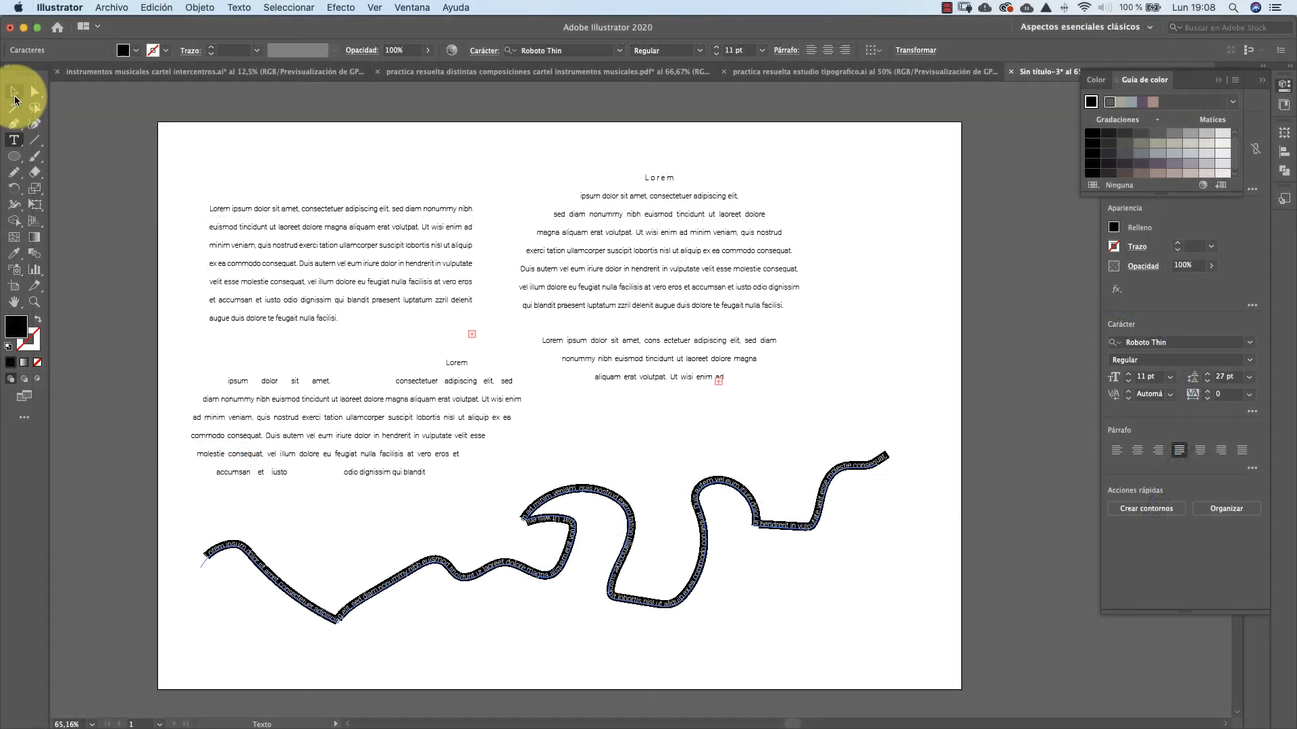
{"action": "left_click", "coordinate": [15, 97]}
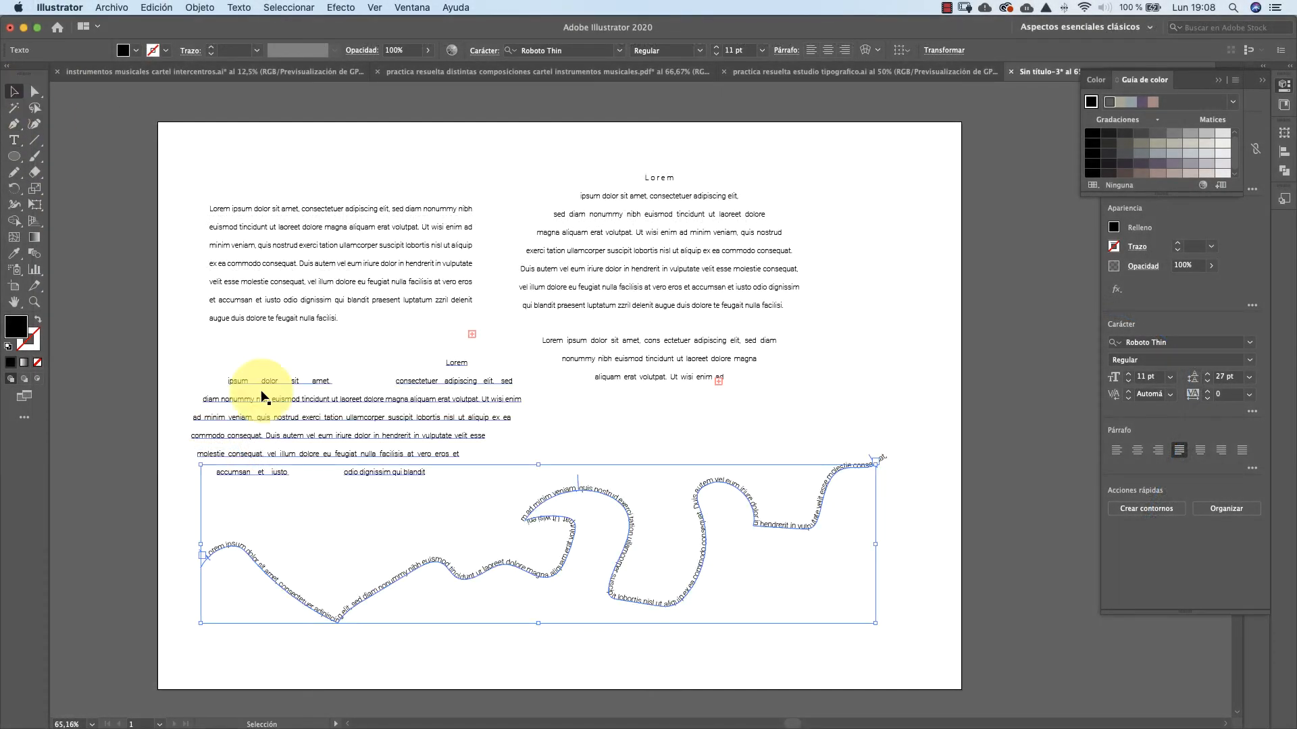
{"action": "left_click", "coordinate": [865, 411]}
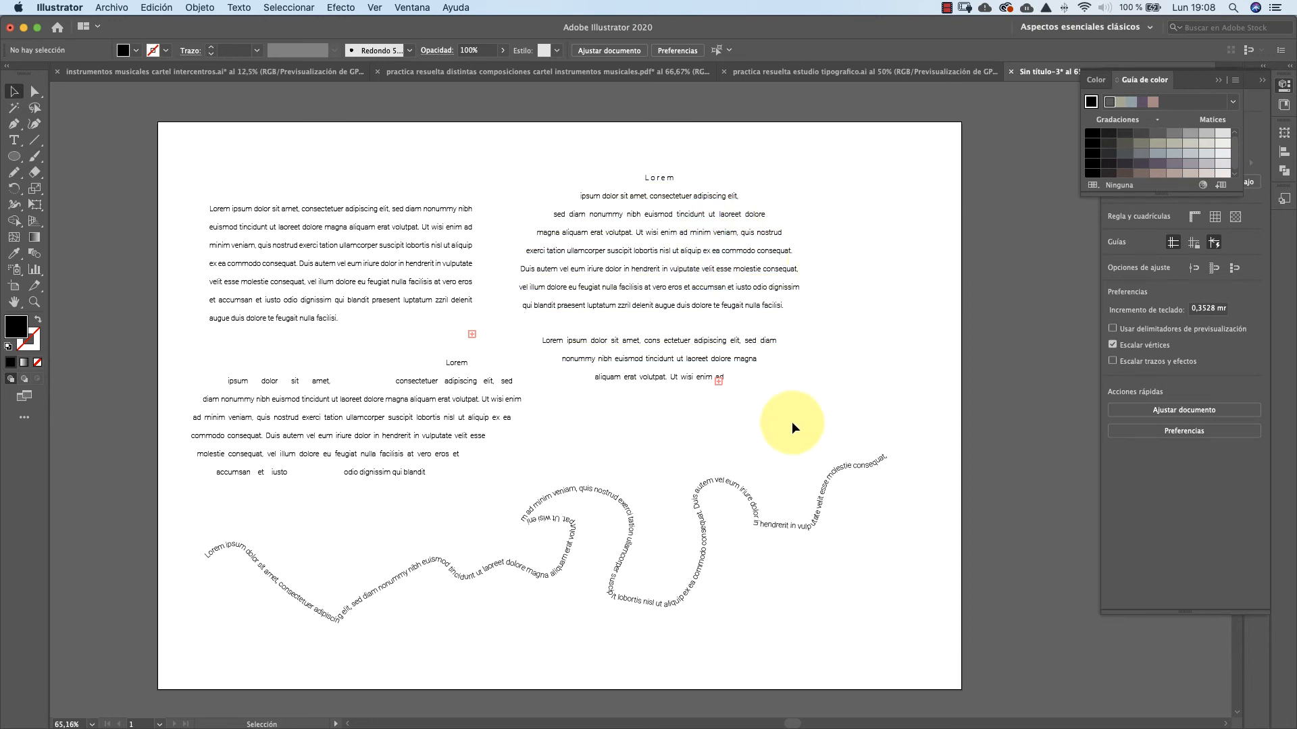
Move the rectangular text up slightly and add anchor points midway along its frame's right and bottom edges
{"action": "left_click", "coordinate": [399, 249]}
{"action": "left_click_drag", "start_coordinate": [399, 248], "coordinate": [395, 207]}
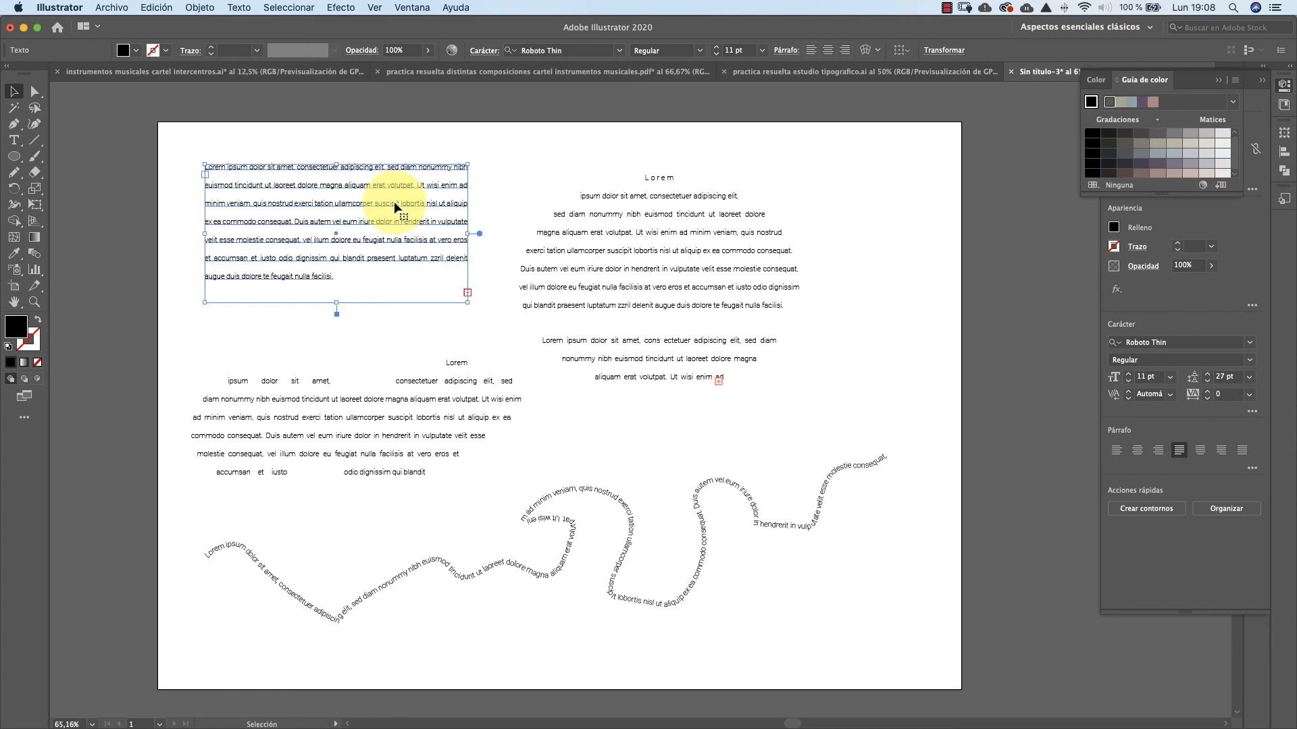
{"action": "left_click", "coordinate": [15, 126]}
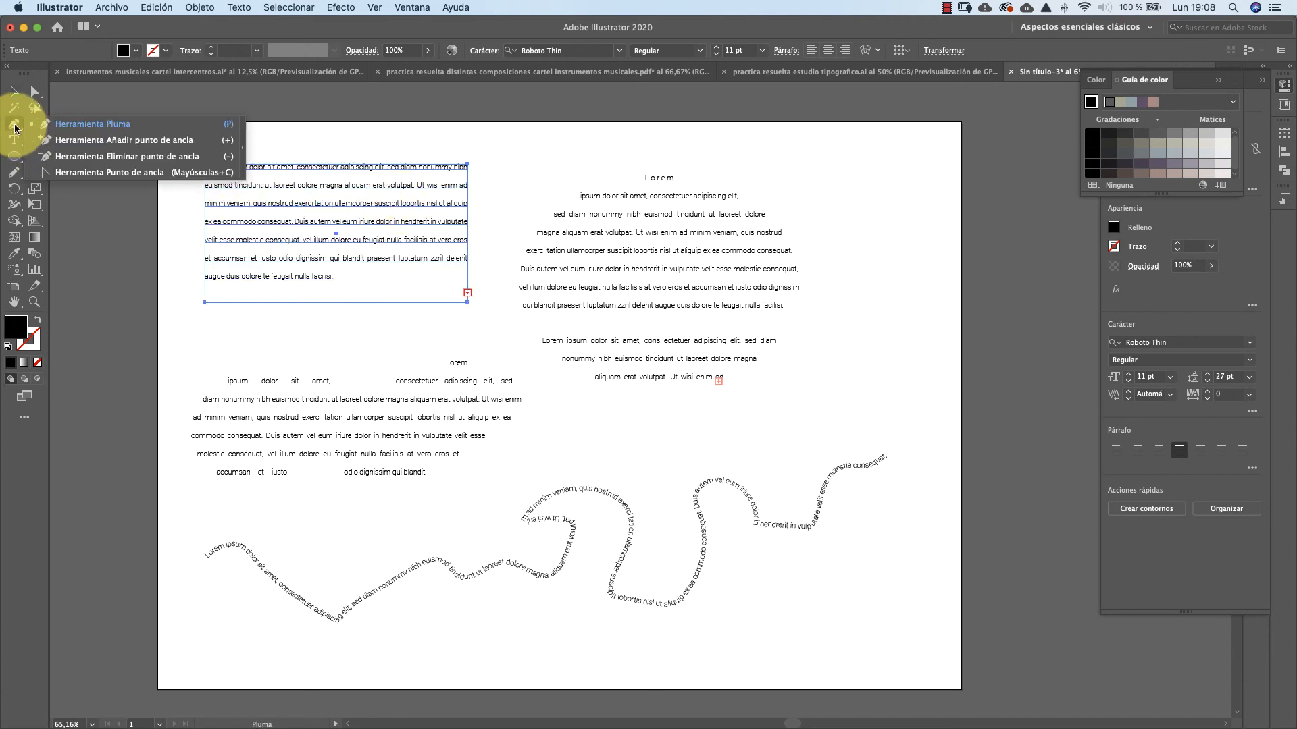
{"action": "left_click", "coordinate": [95, 140]}
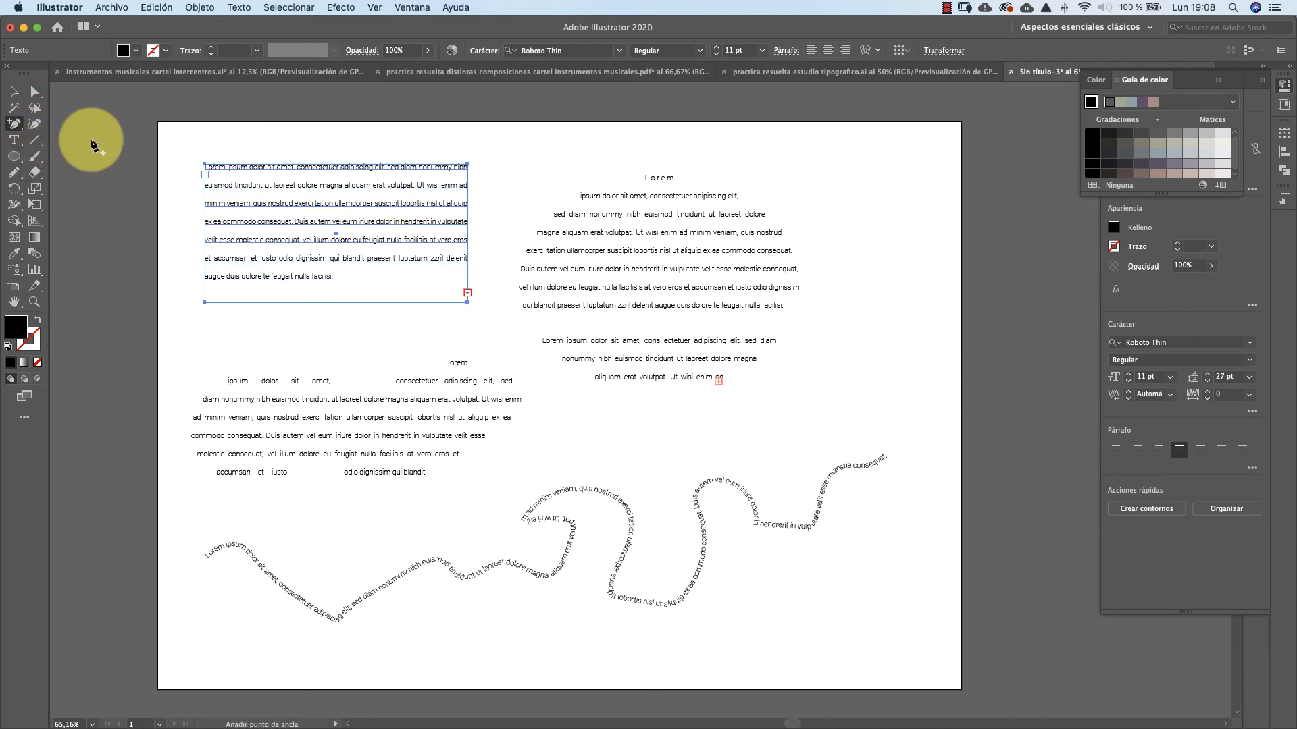
{"action": "left_click", "coordinate": [468, 232]}
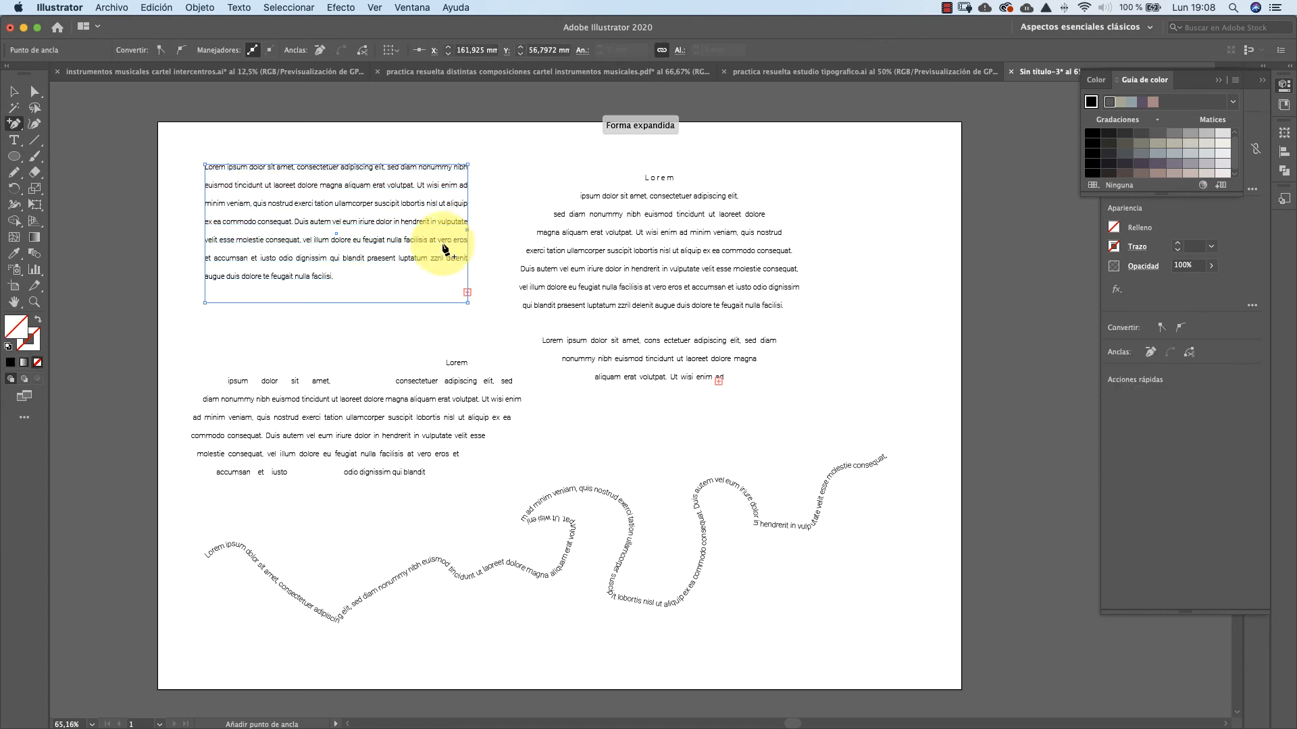
{"action": "left_click", "coordinate": [337, 304]}
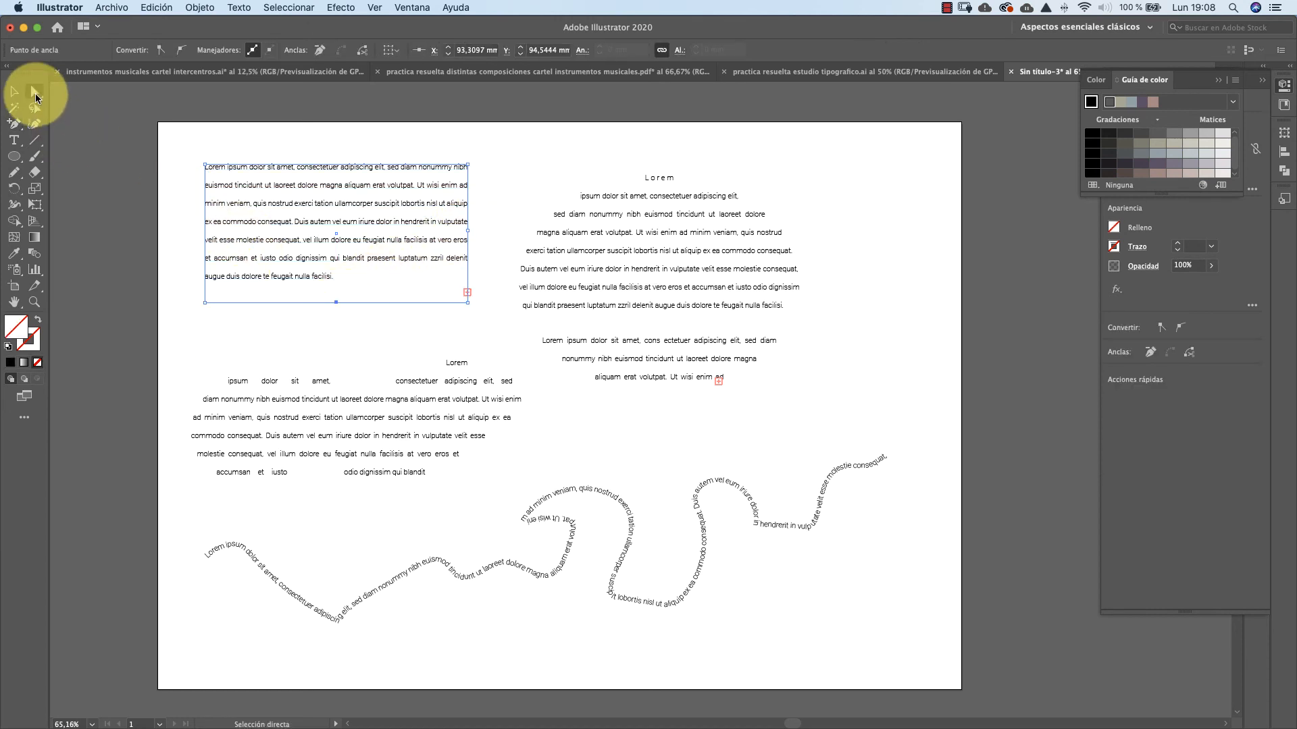
Pull the rectangular text frame's lower-right corner anchor in to the frame's centre to form an L shape, then deselect it
{"action": "left_click", "coordinate": [34, 91]}
{"action": "left_click_drag", "start_coordinate": [466, 304], "coordinate": [341, 232]}
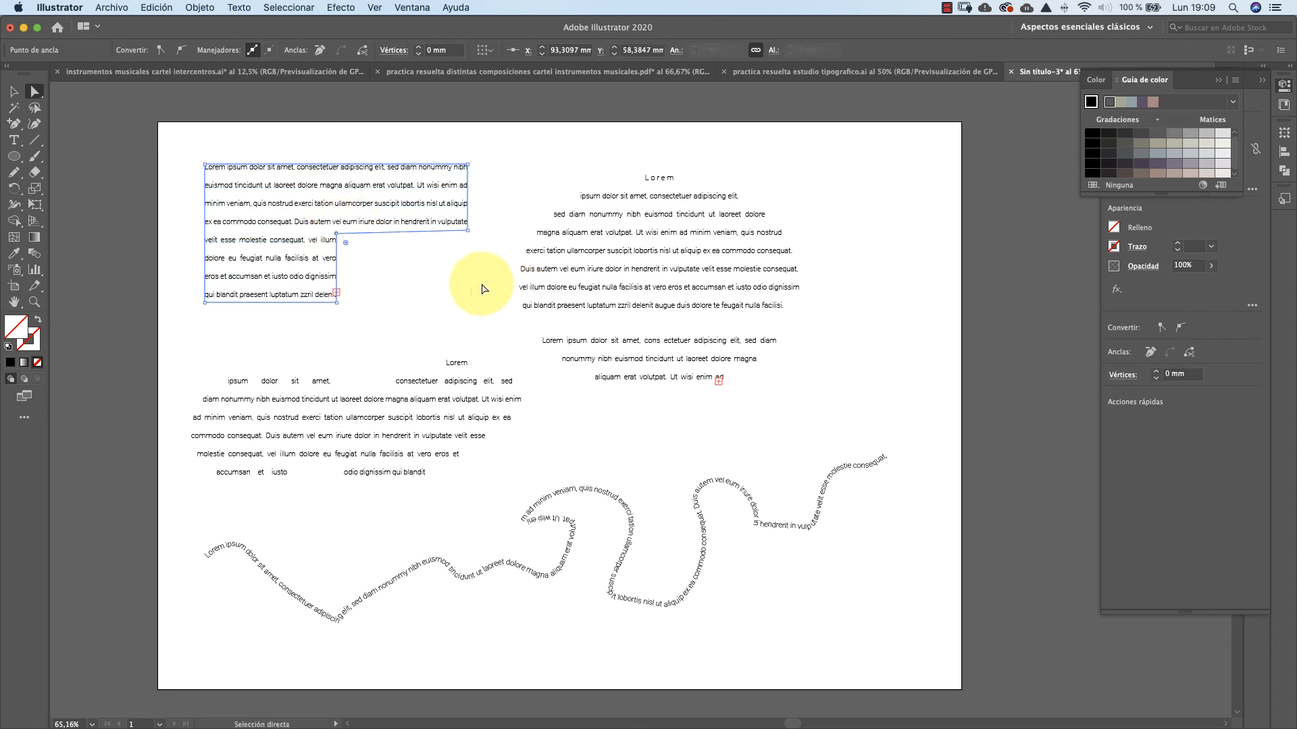
{"action": "left_click", "coordinate": [464, 282]}
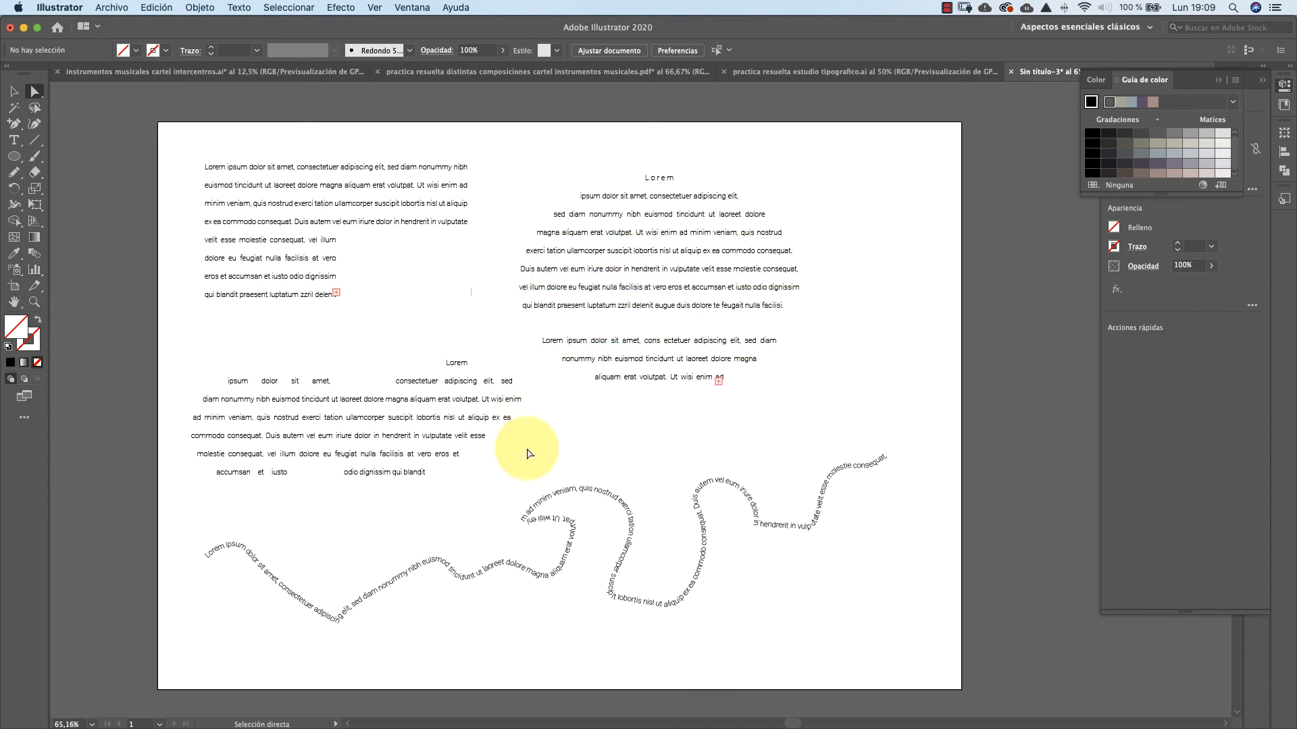